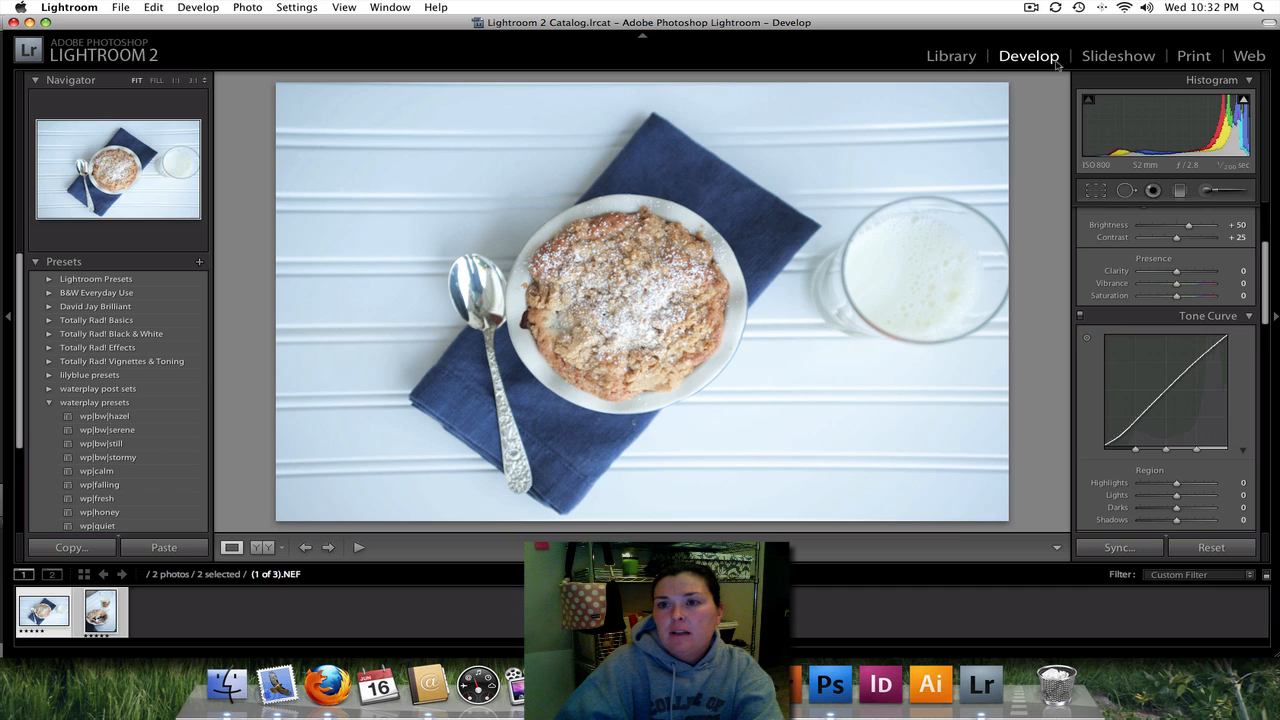
Set the overhead pie photo's white balance temperature to 6688 and its Blacks to 19
scroll(1183, 287, up, 5)
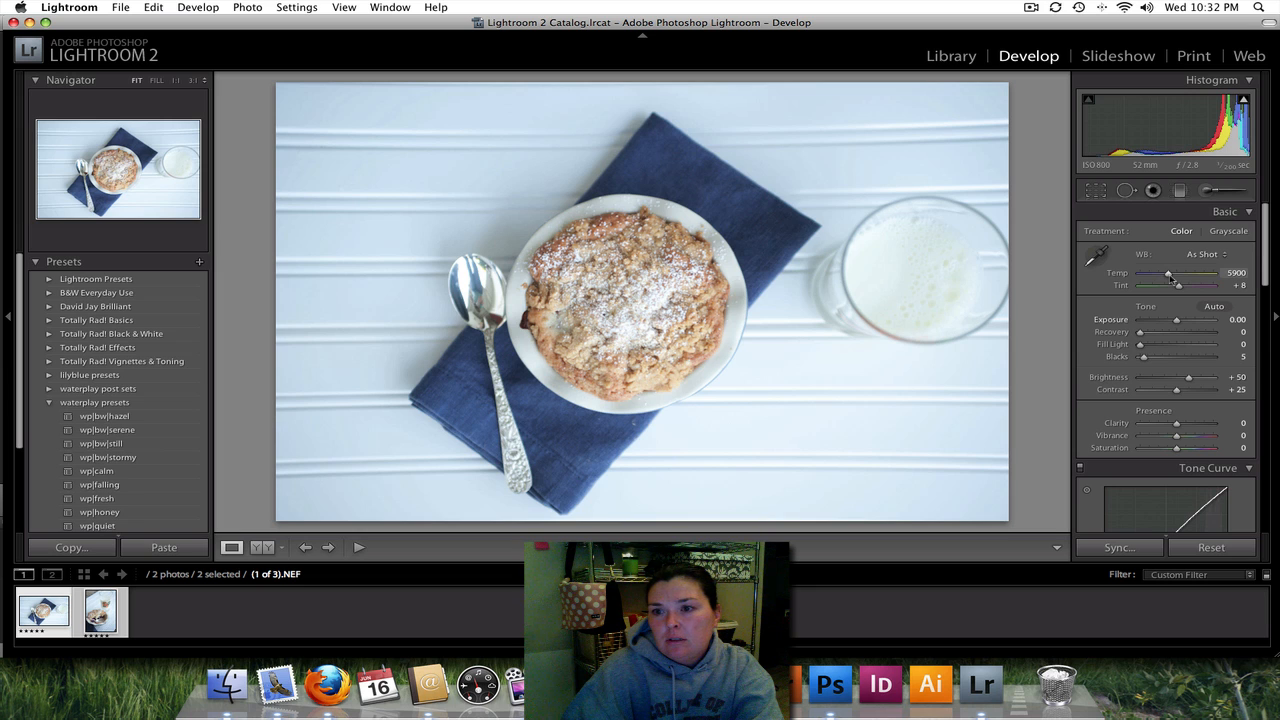
drag(1170, 280, 1177, 282)
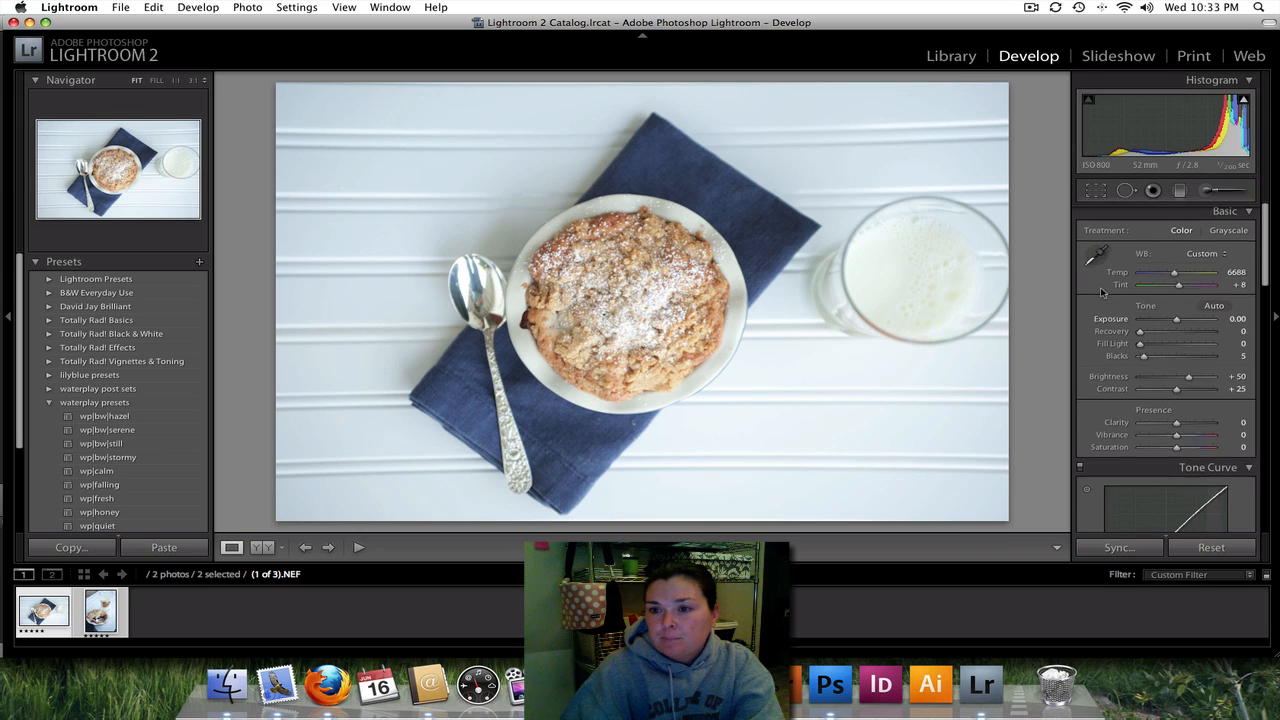
scroll(1102, 291, down, 2)
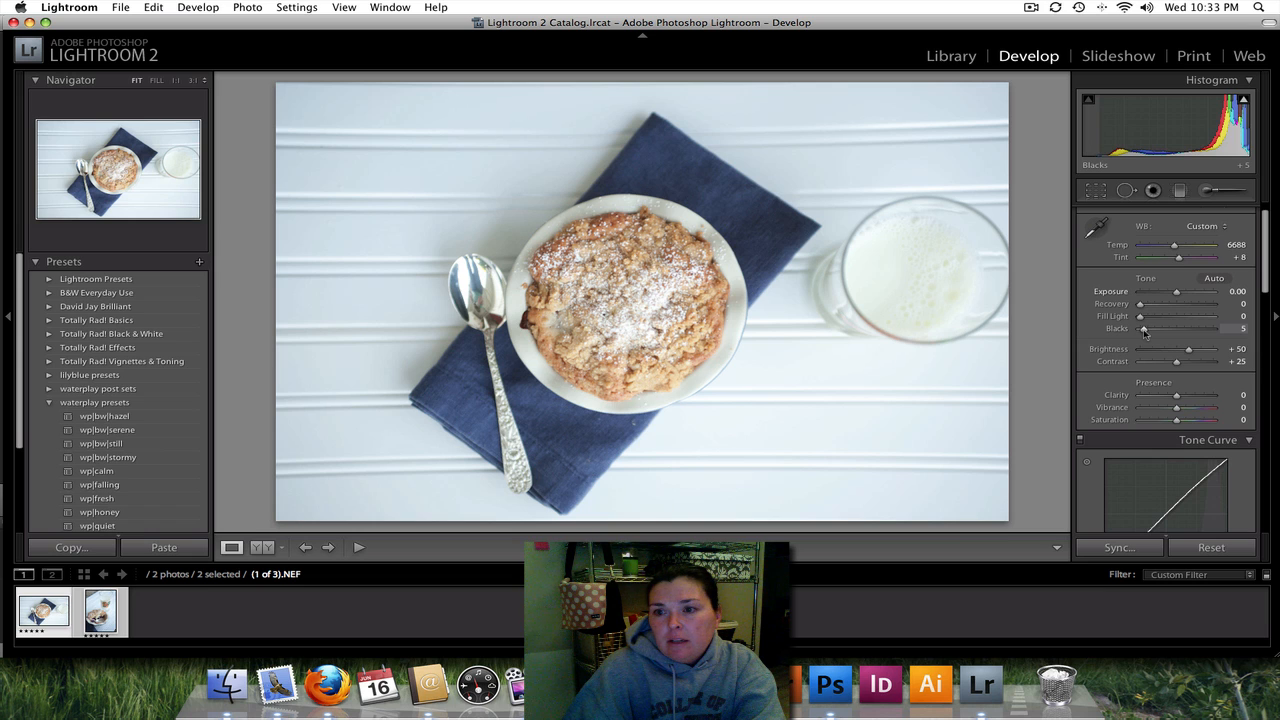
drag(1144, 332, 1155, 341)
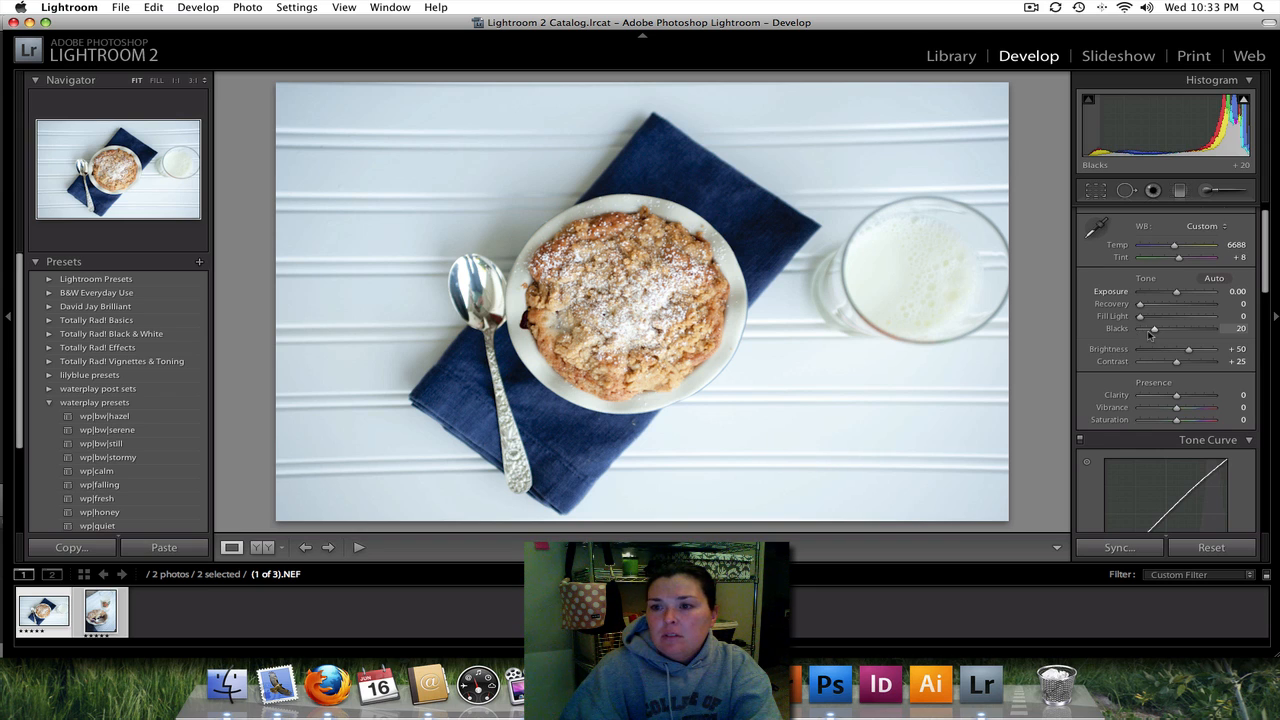
drag(1155, 334, 1157, 335)
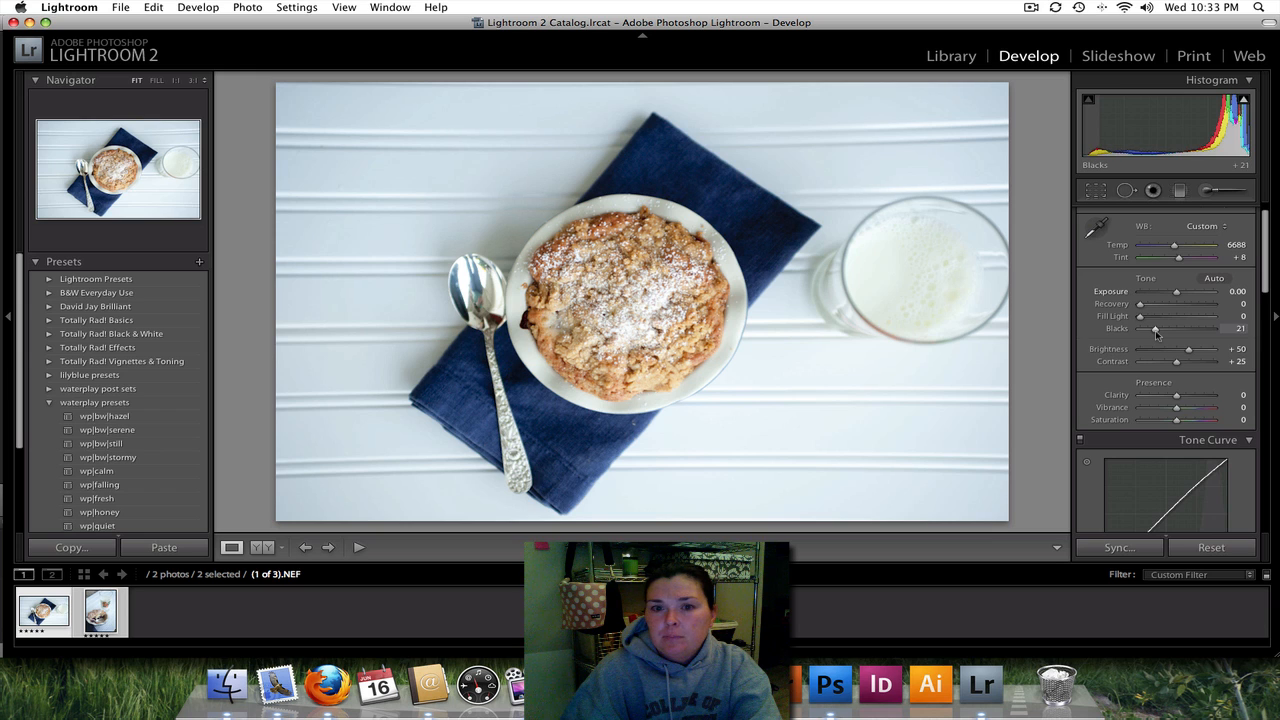
double_click(1156, 335)
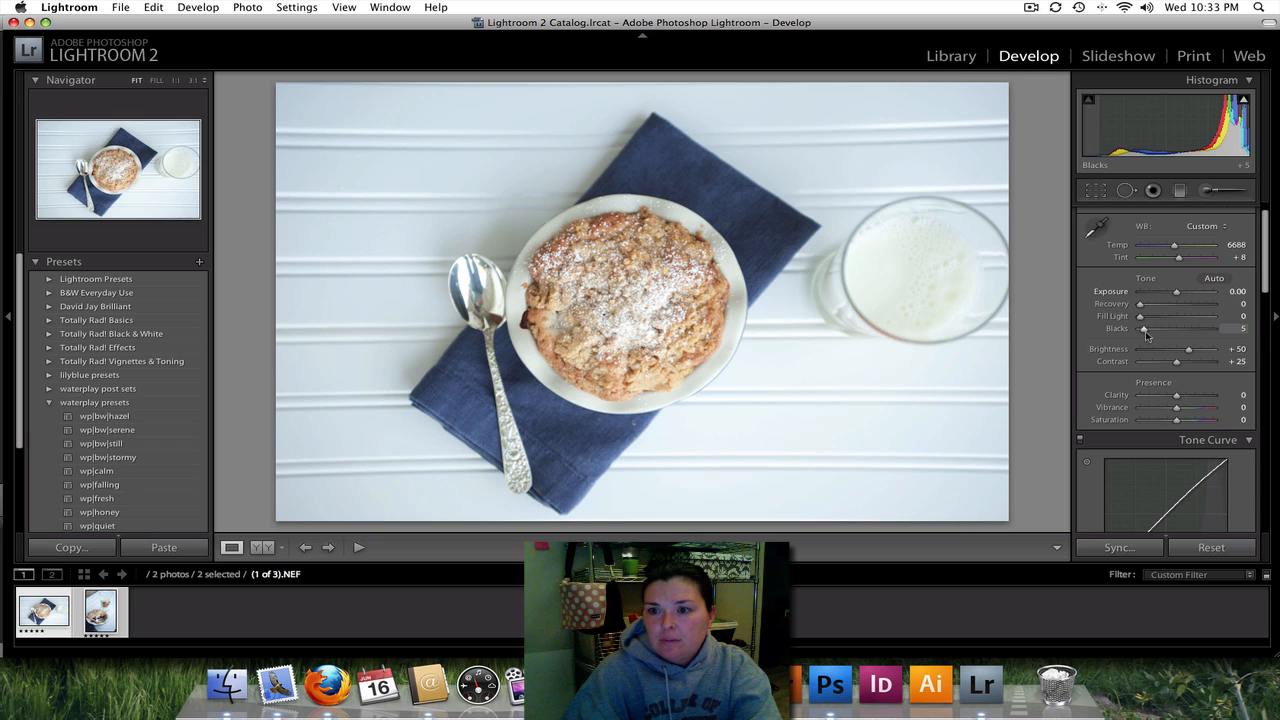
drag(1146, 334, 1156, 341)
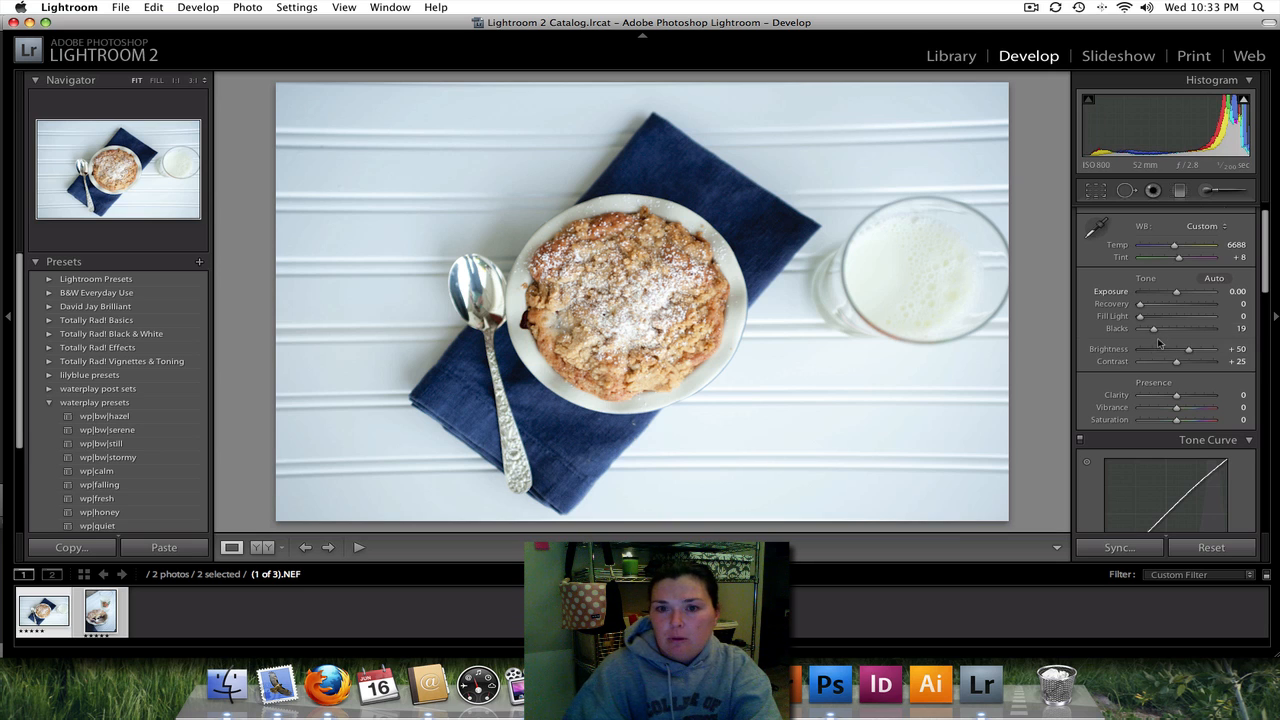
Set the overhead pie photo's Contrast to +33, Clarity to +13, Vibrance to +4 and Saturation to +4
scroll(1159, 343, down, 1)
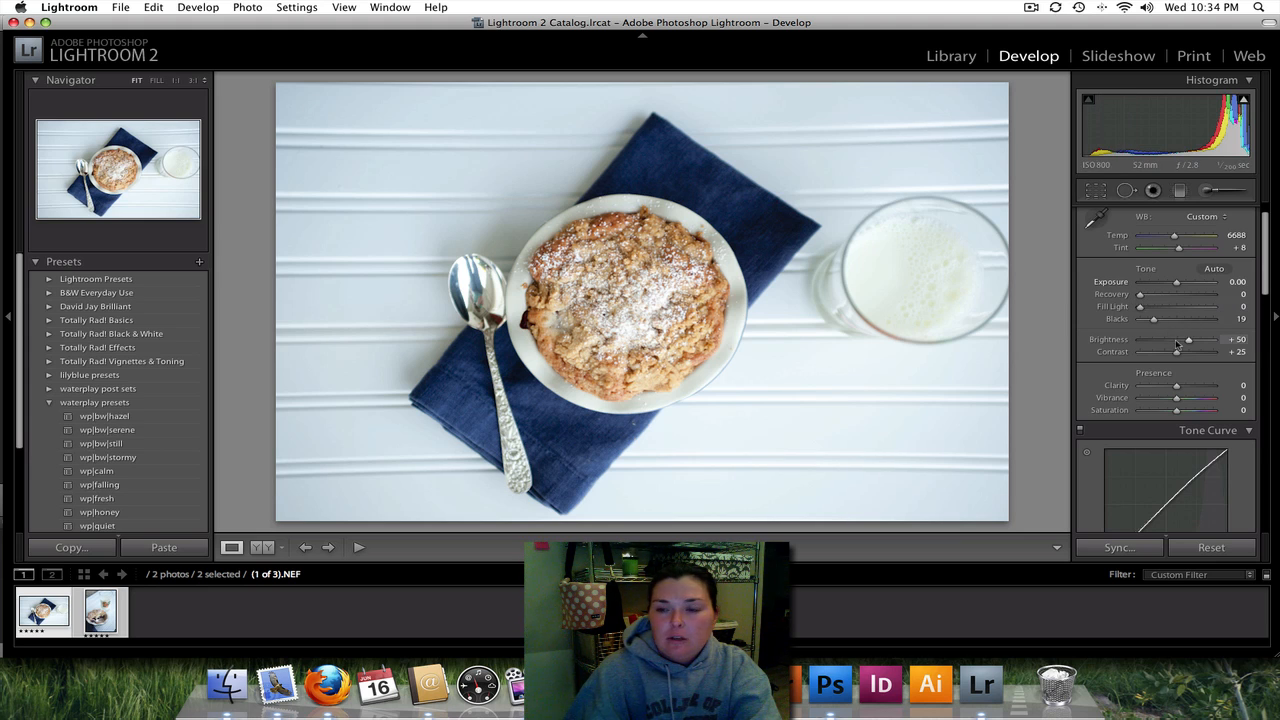
drag(1190, 343, 1184, 361)
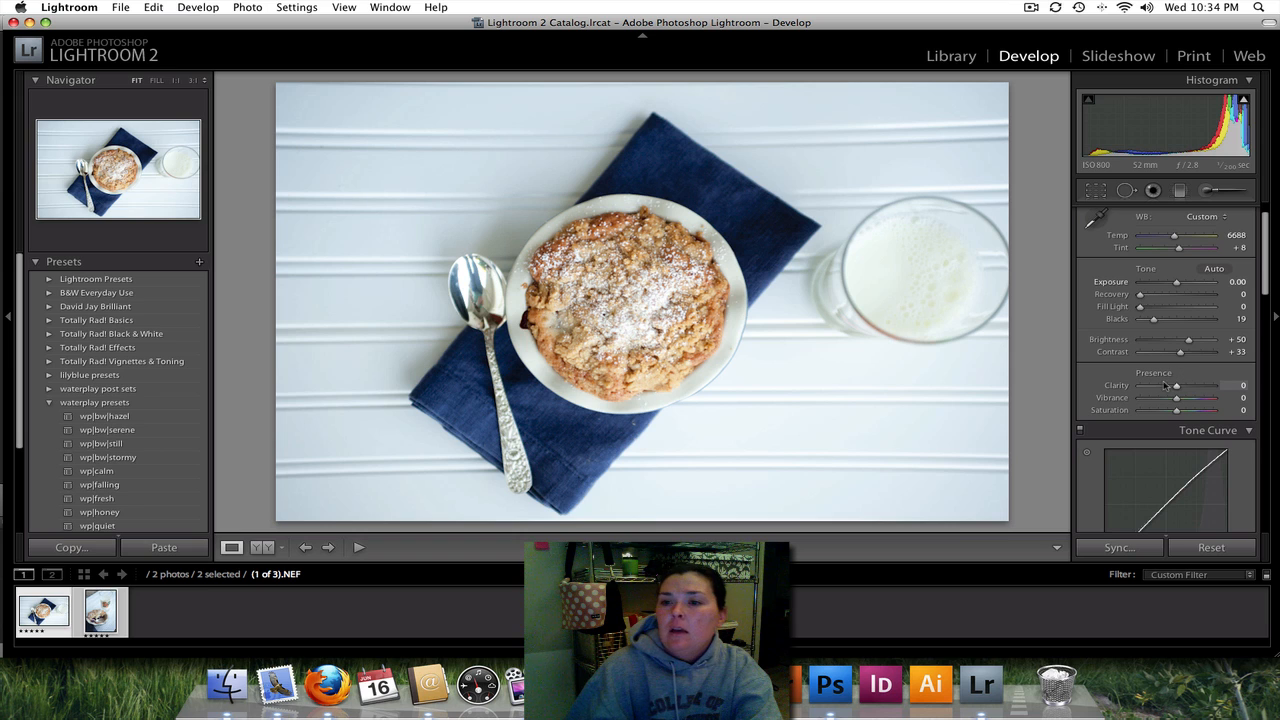
drag(1177, 389, 1183, 391)
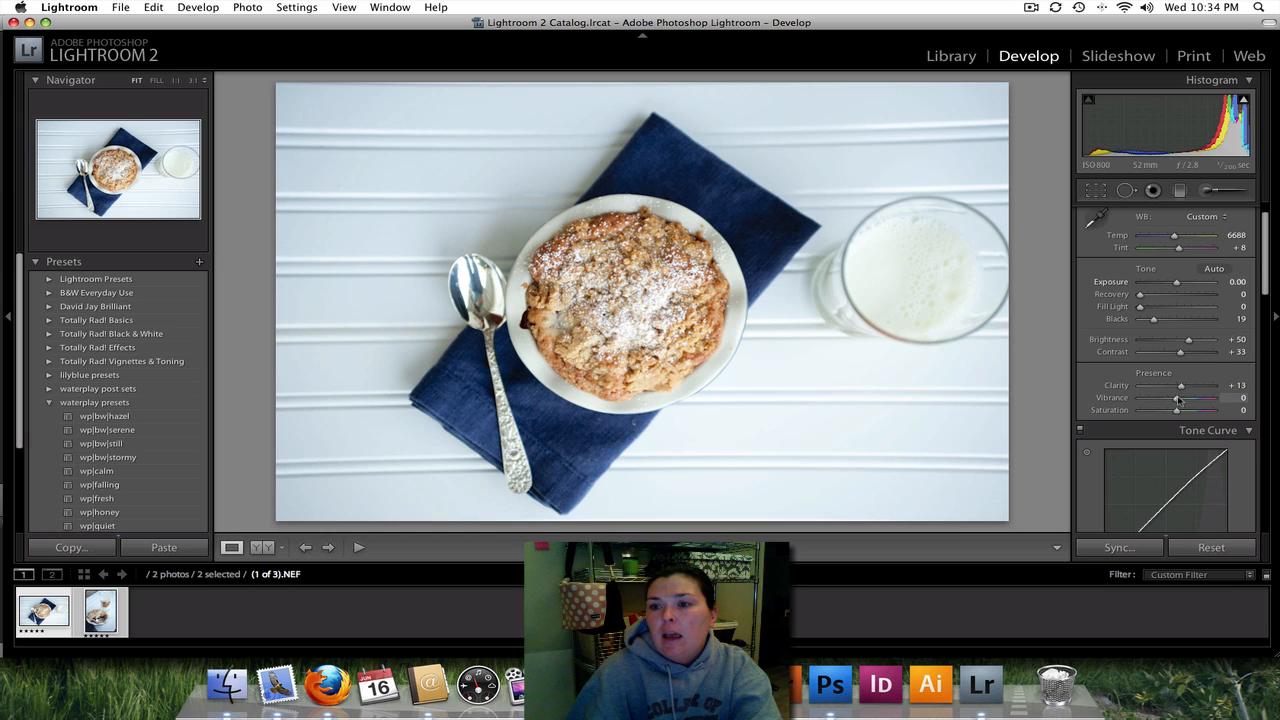
drag(1178, 399, 1182, 418)
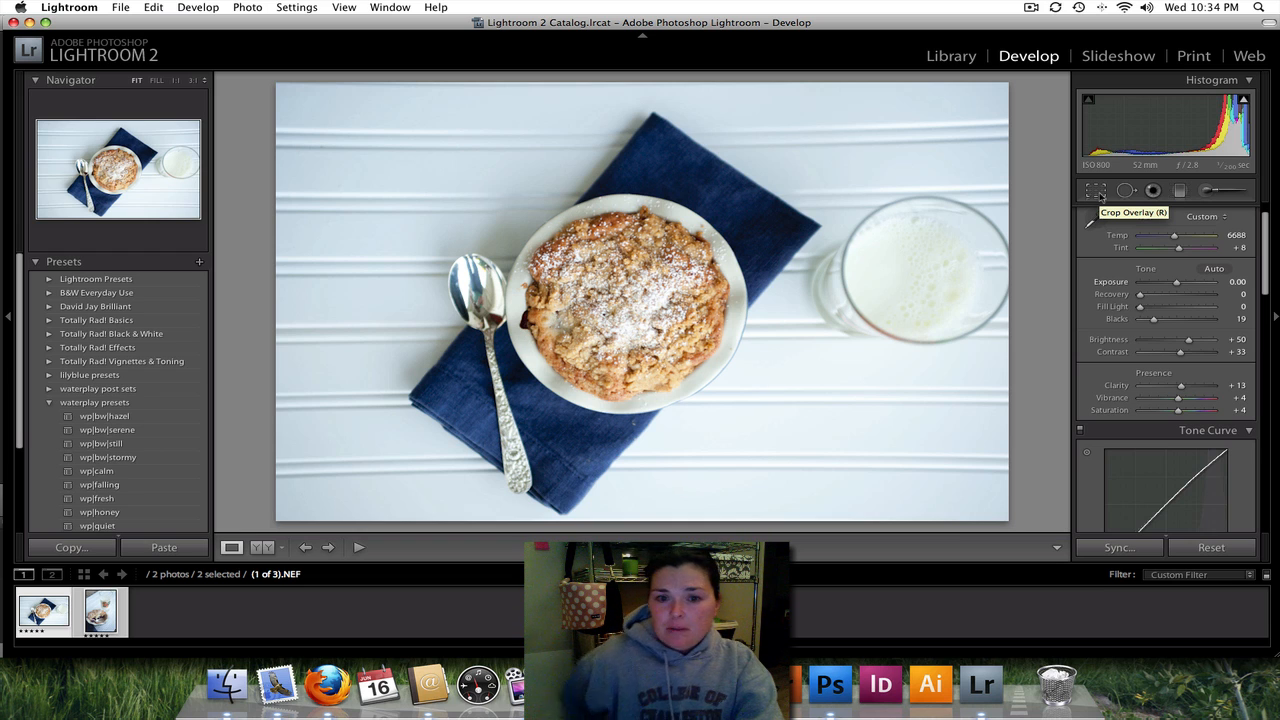
Crop the overhead photo to a 5 x 7 aspect, tightened around the pie, spoon and napkin with the milk glass partly cut off
click(1097, 191)
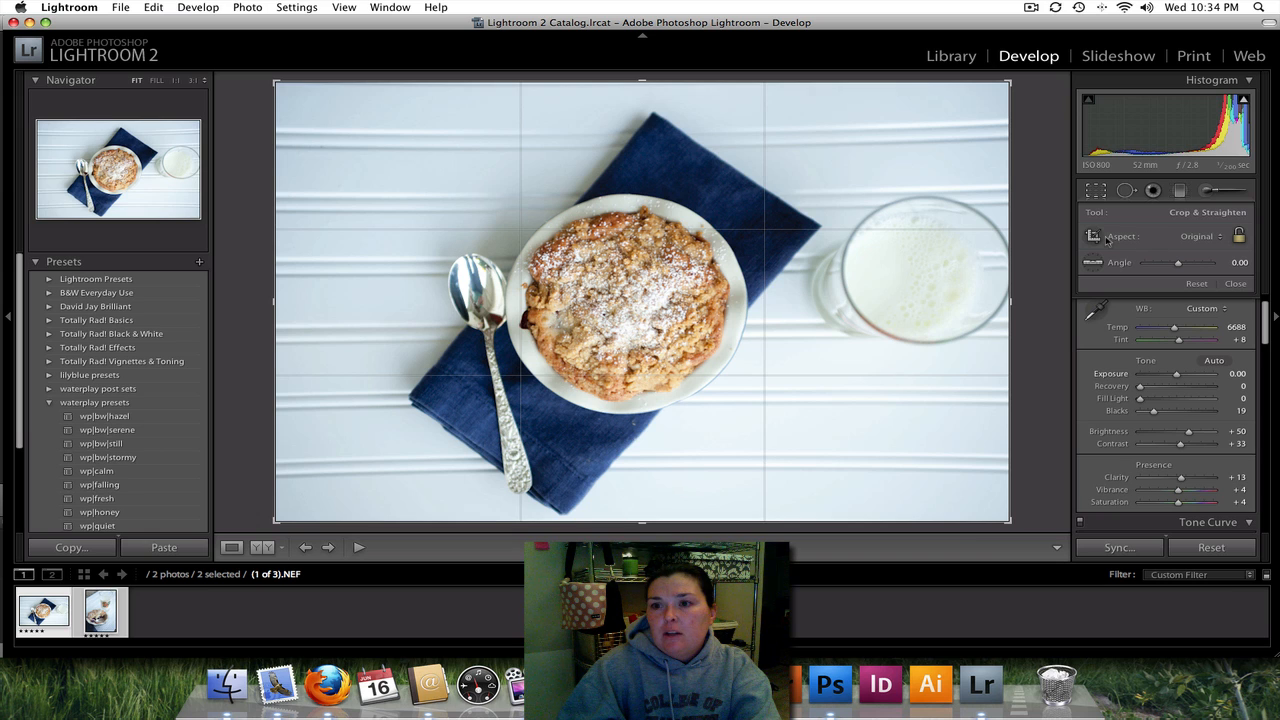
click(1161, 240)
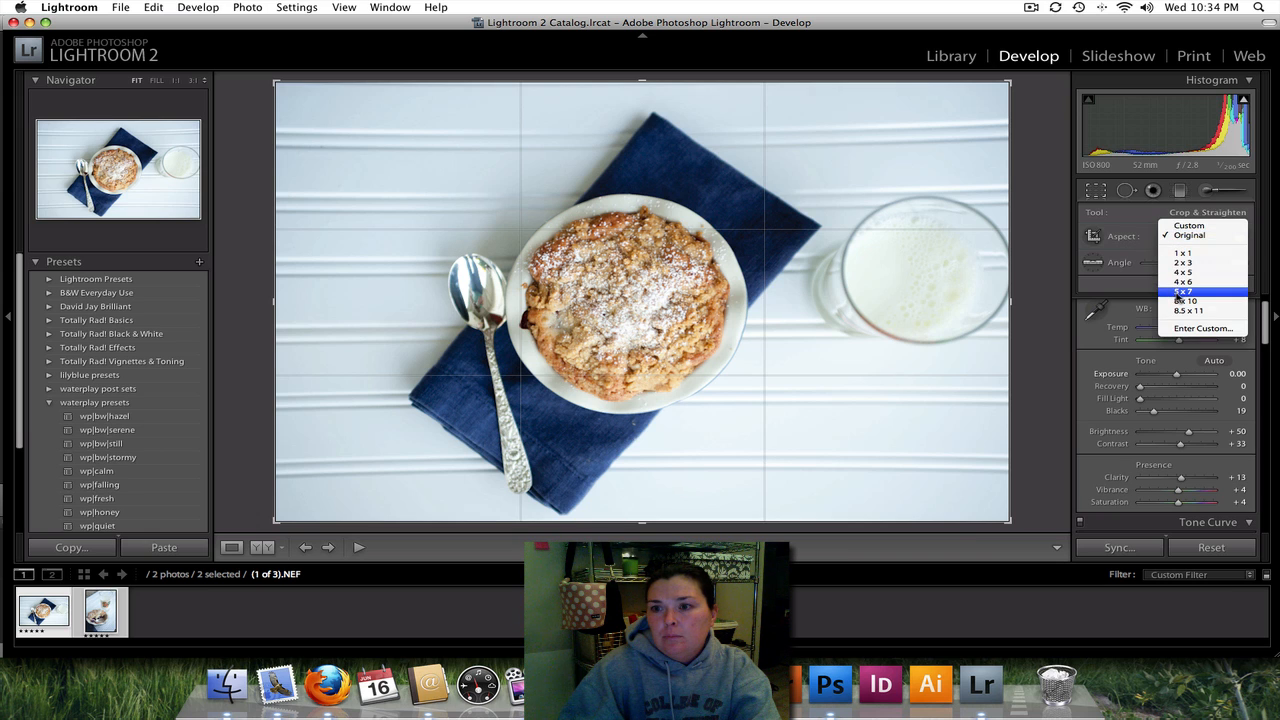
click(1182, 291)
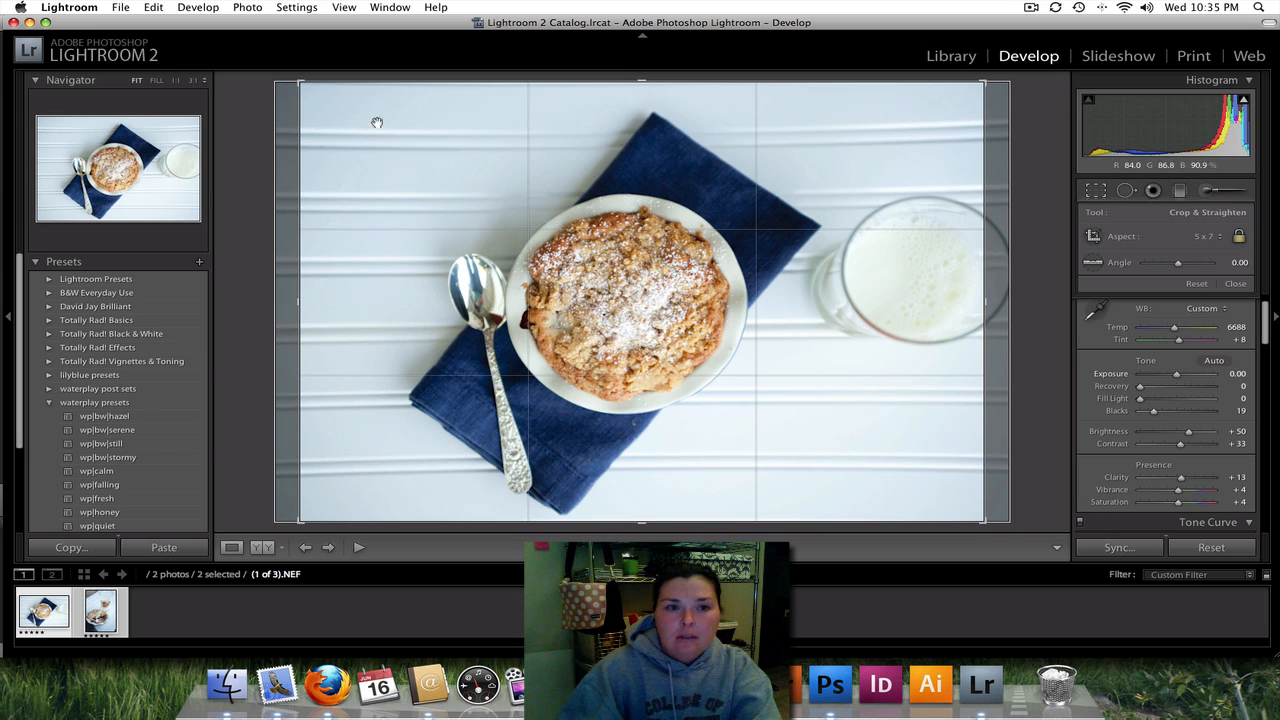
drag(300, 82, 338, 117)
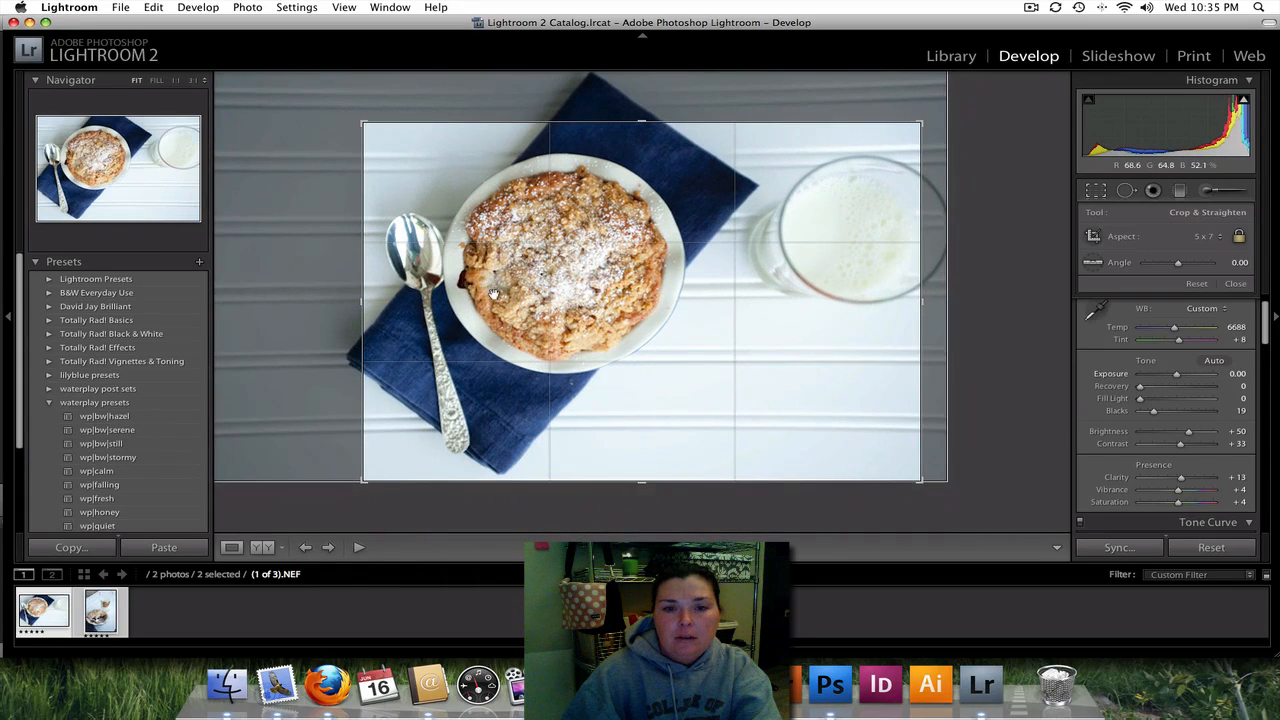
drag(498, 295, 585, 308)
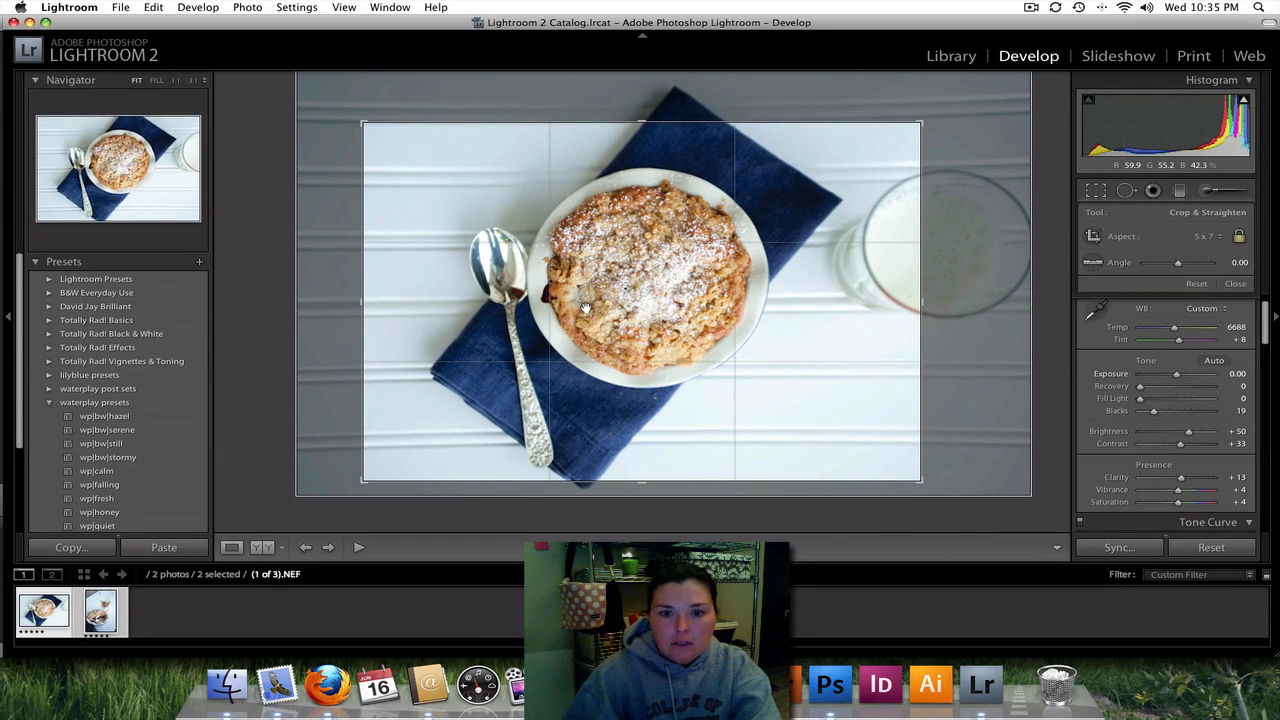
key(r)
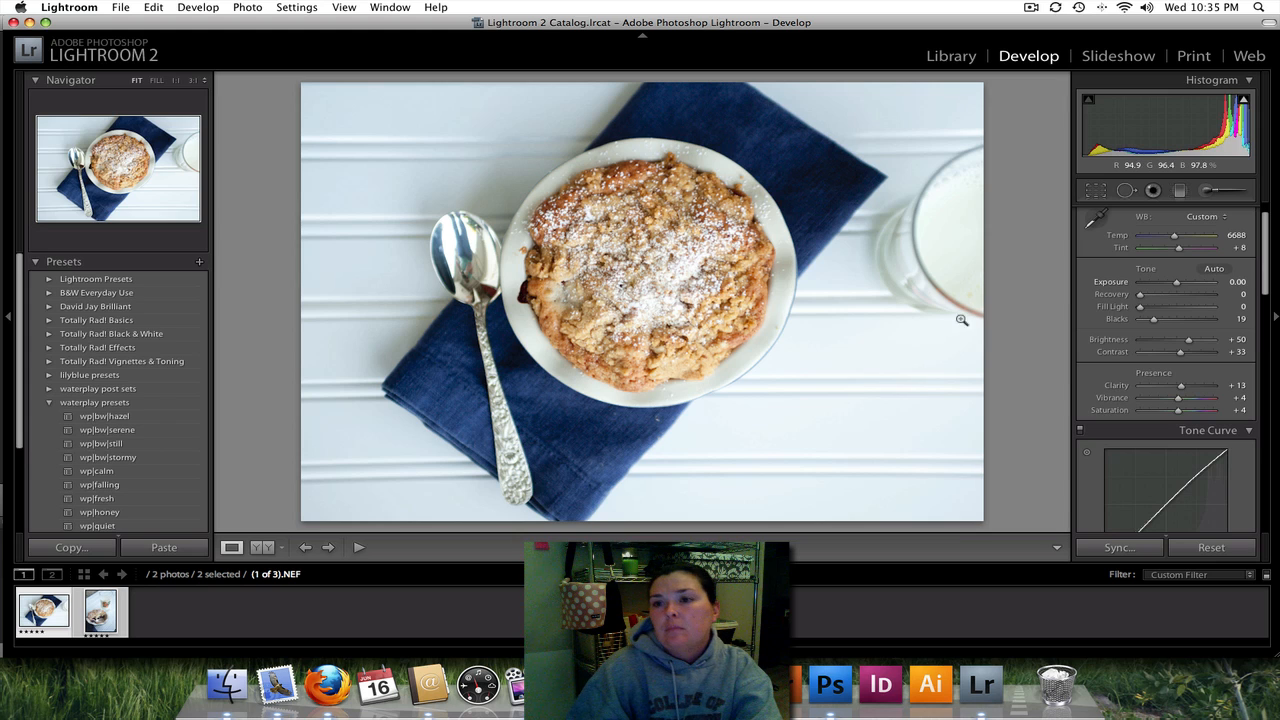
Remove three specks from the blue napkin below the pie using the Clone spot brush at size 75 and opacity 100
click(1125, 190)
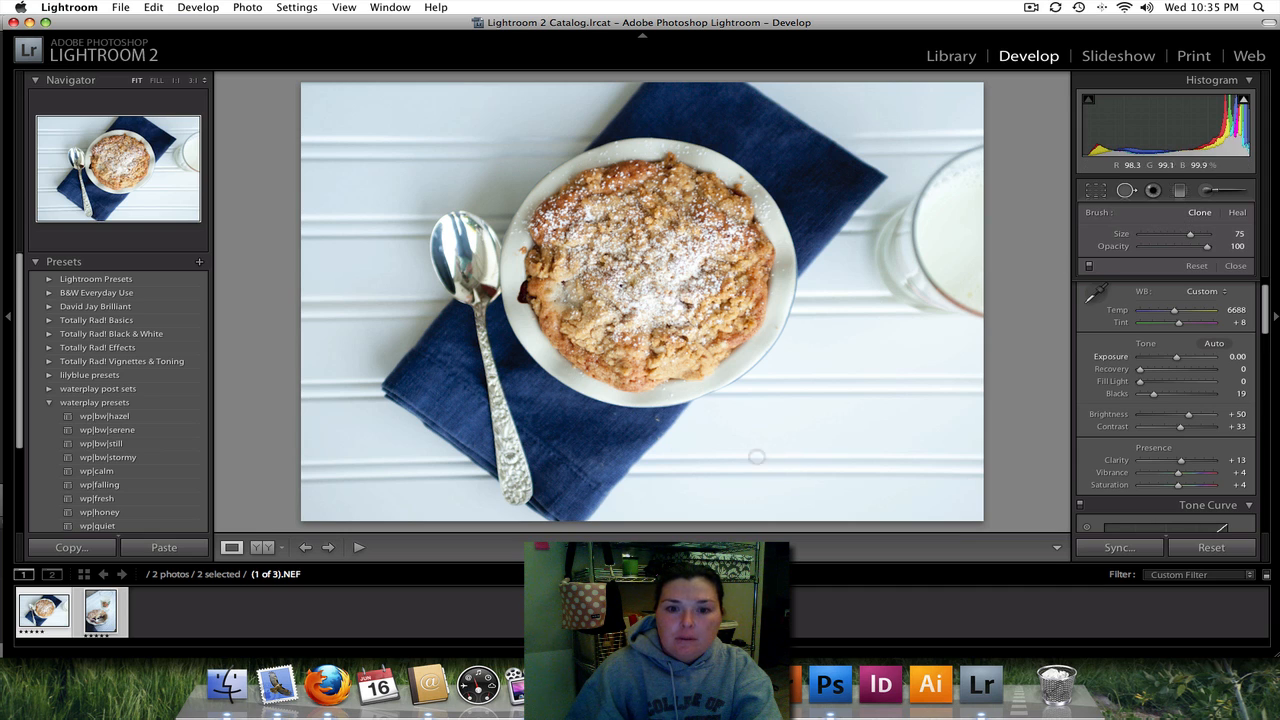
click(613, 414)
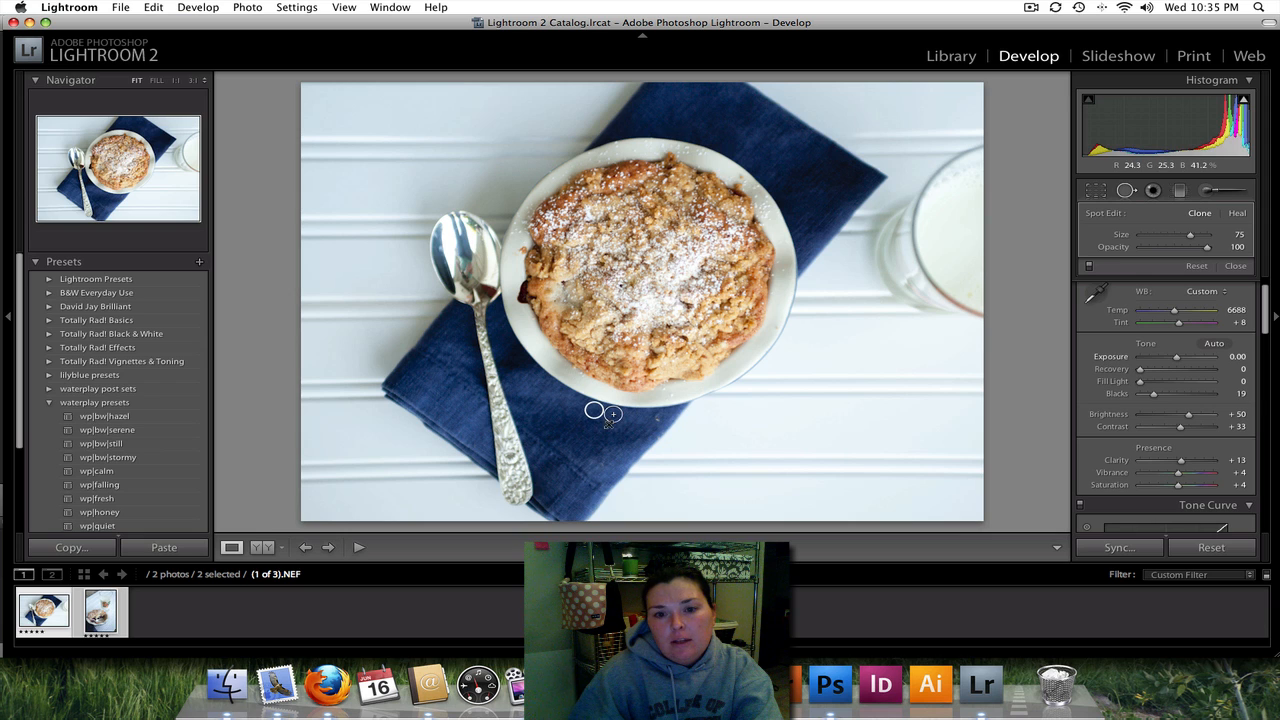
drag(658, 419, 640, 435)
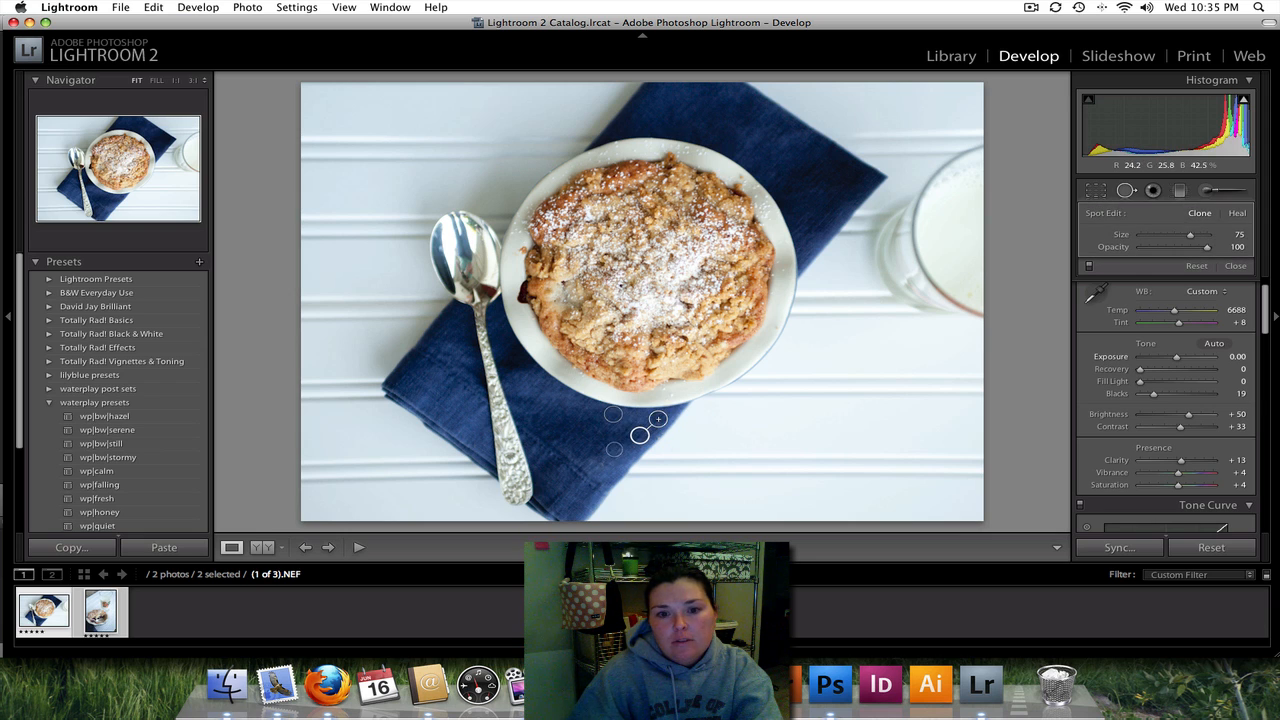
click(601, 464)
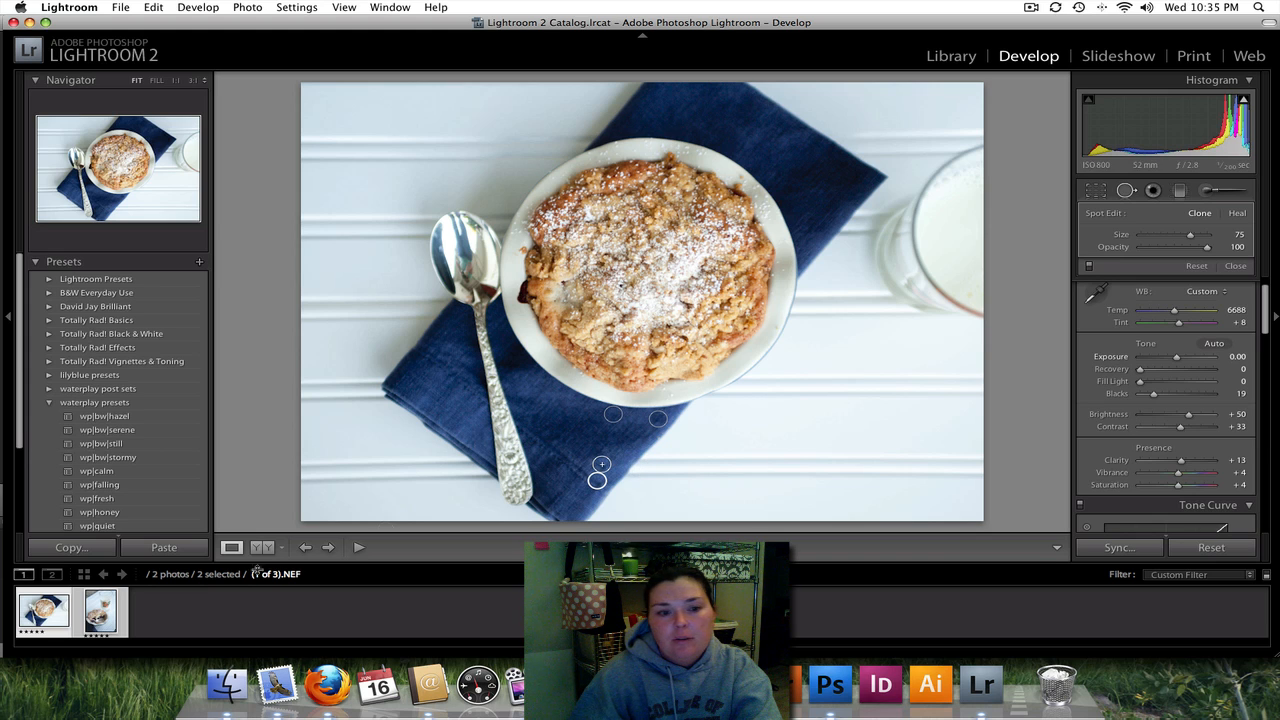
Switch to the portrait photo of the half-eaten pie and set its temperature to 6688 and Blacks to 11
click(108, 618)
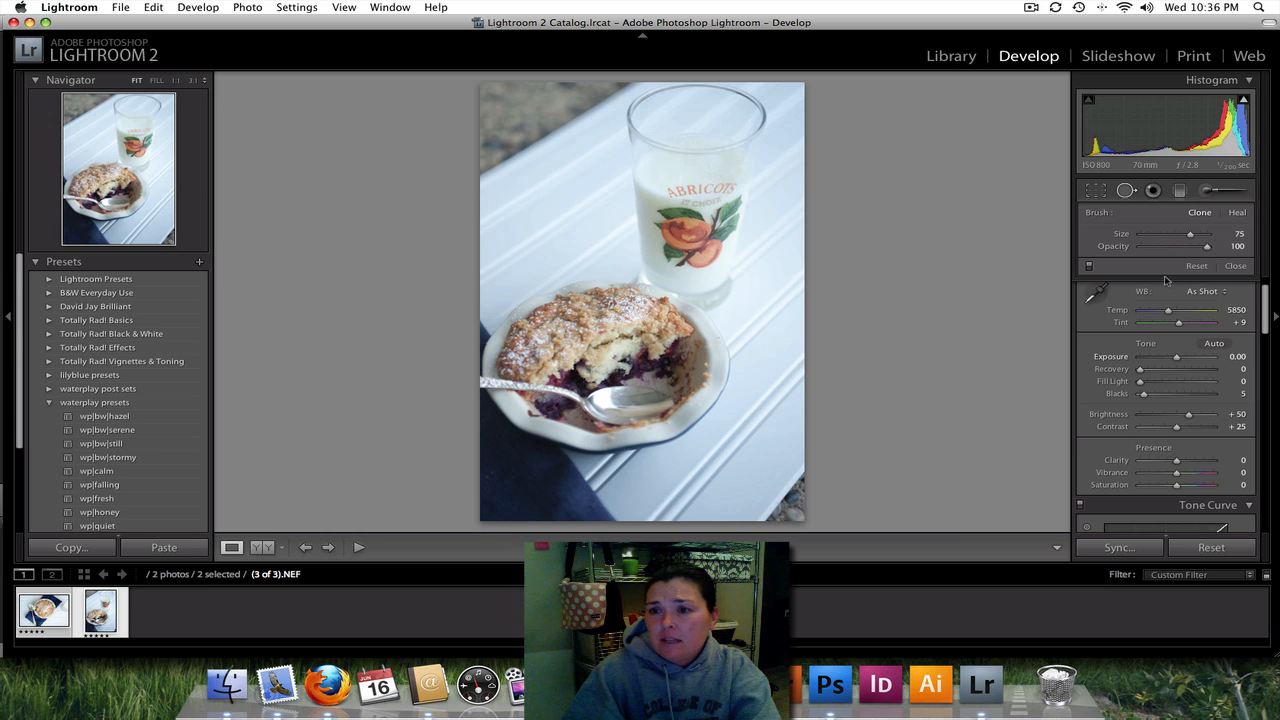
drag(1168, 313, 1175, 316)
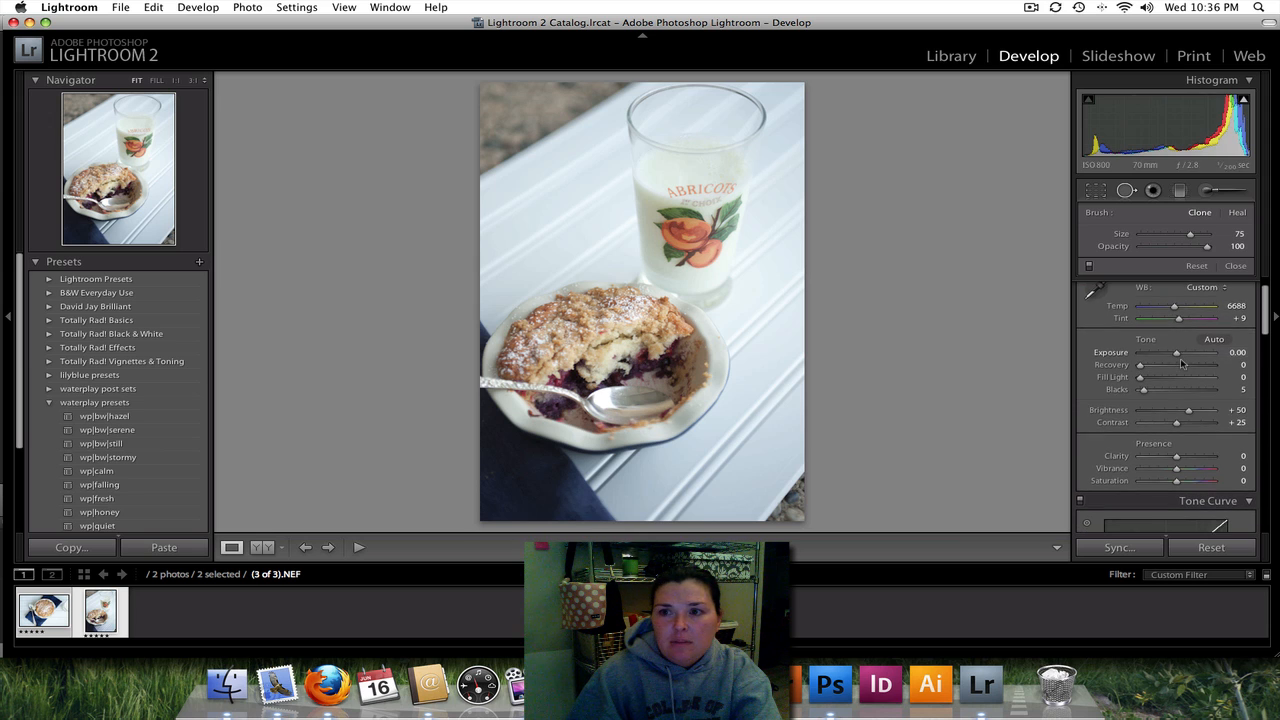
scroll(1170, 368, down, 1)
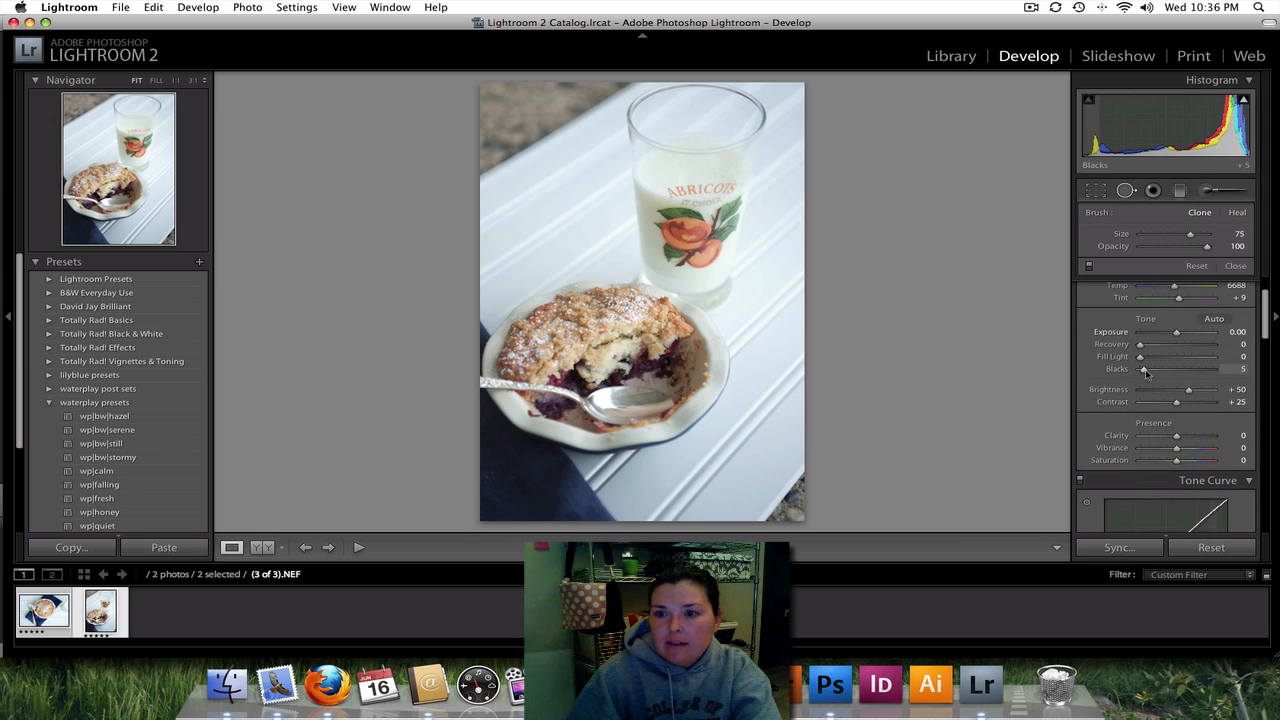
drag(1147, 373, 1150, 376)
Set the portrait photo's Brightness to +84, Contrast to +30, Clarity to +17, Vibrance to +8 and Saturation to +6
scroll(1160, 368, down, 2)
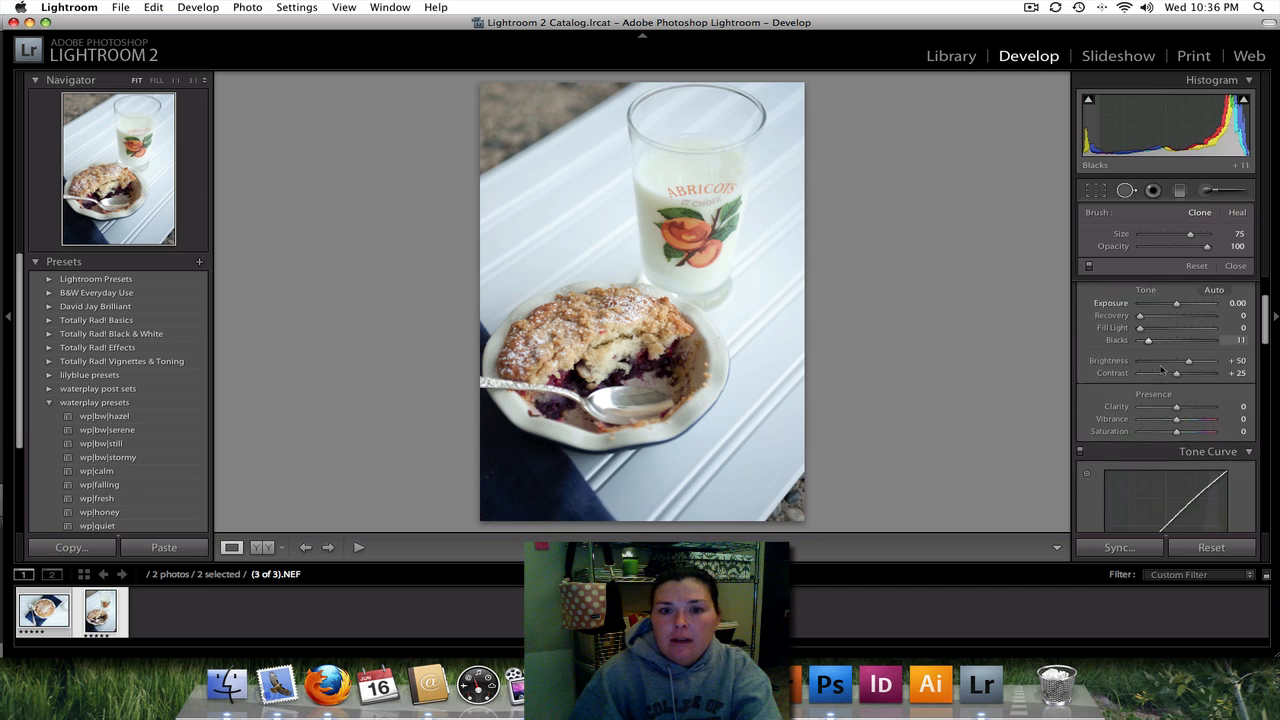
drag(1189, 360, 1198, 365)
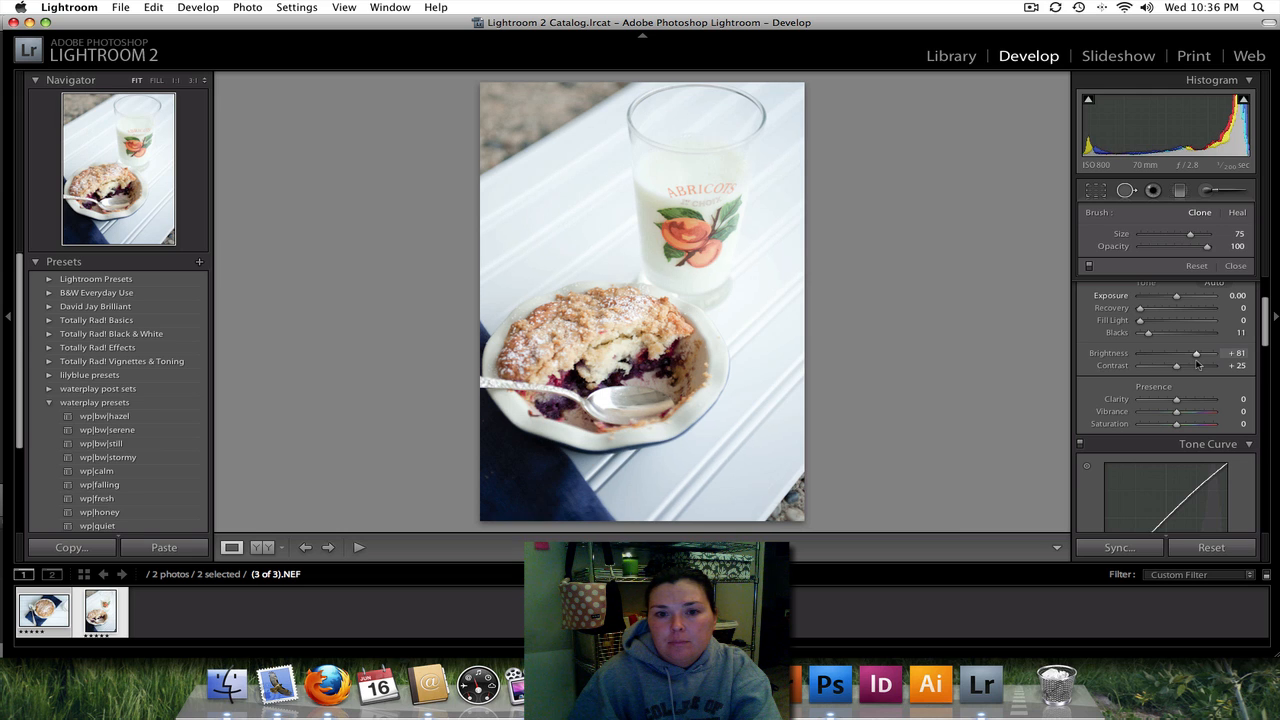
scroll(1197, 365, down, 1)
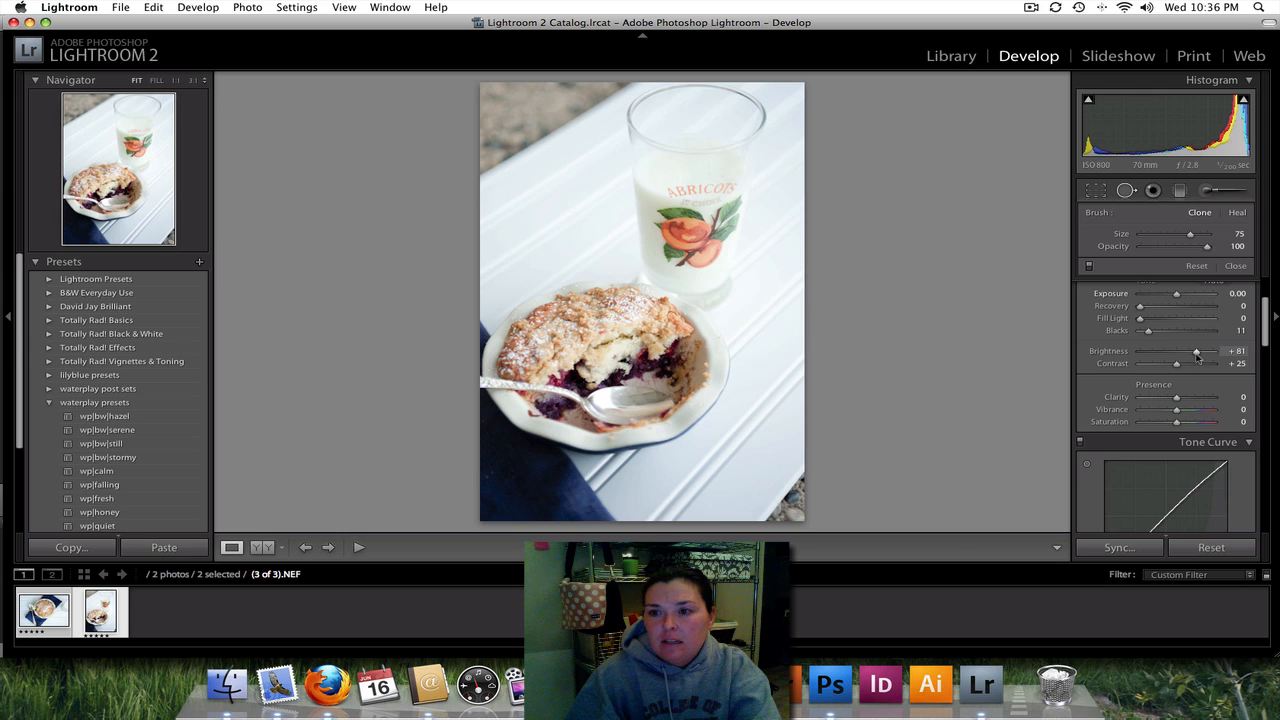
drag(1197, 355, 1199, 355)
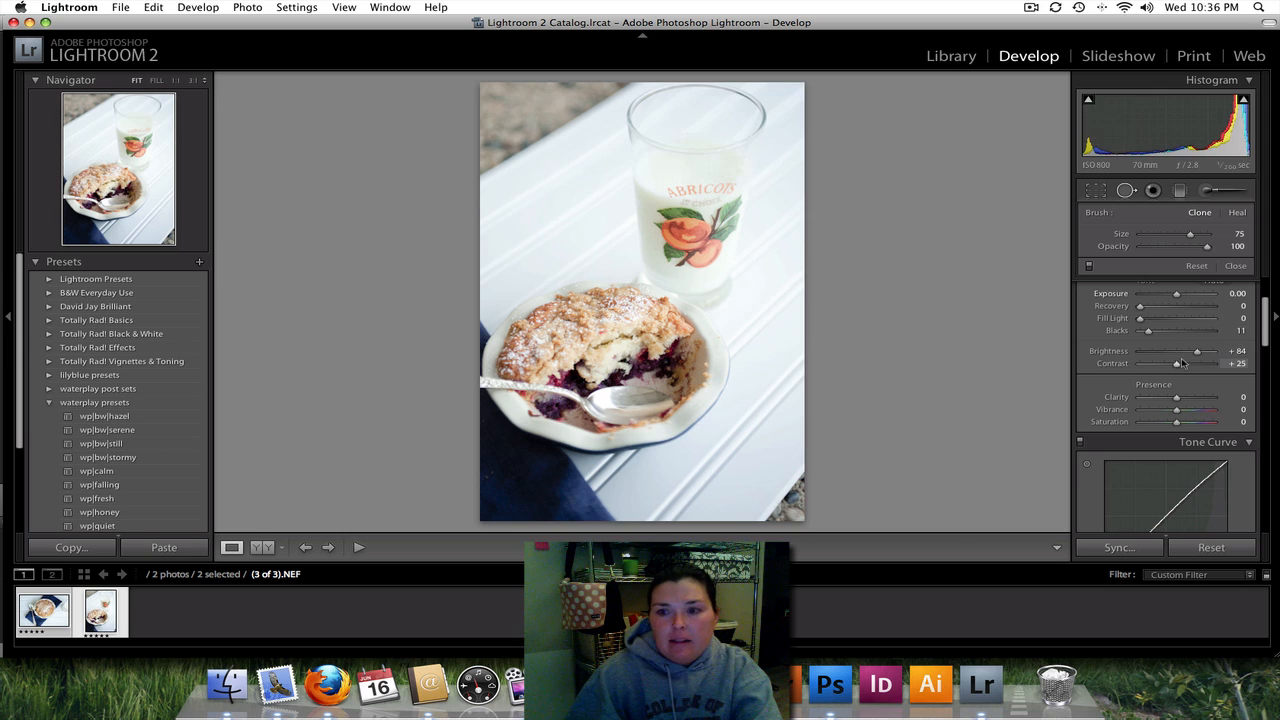
drag(1178, 369, 1182, 370)
scroll(1181, 370, down, 1)
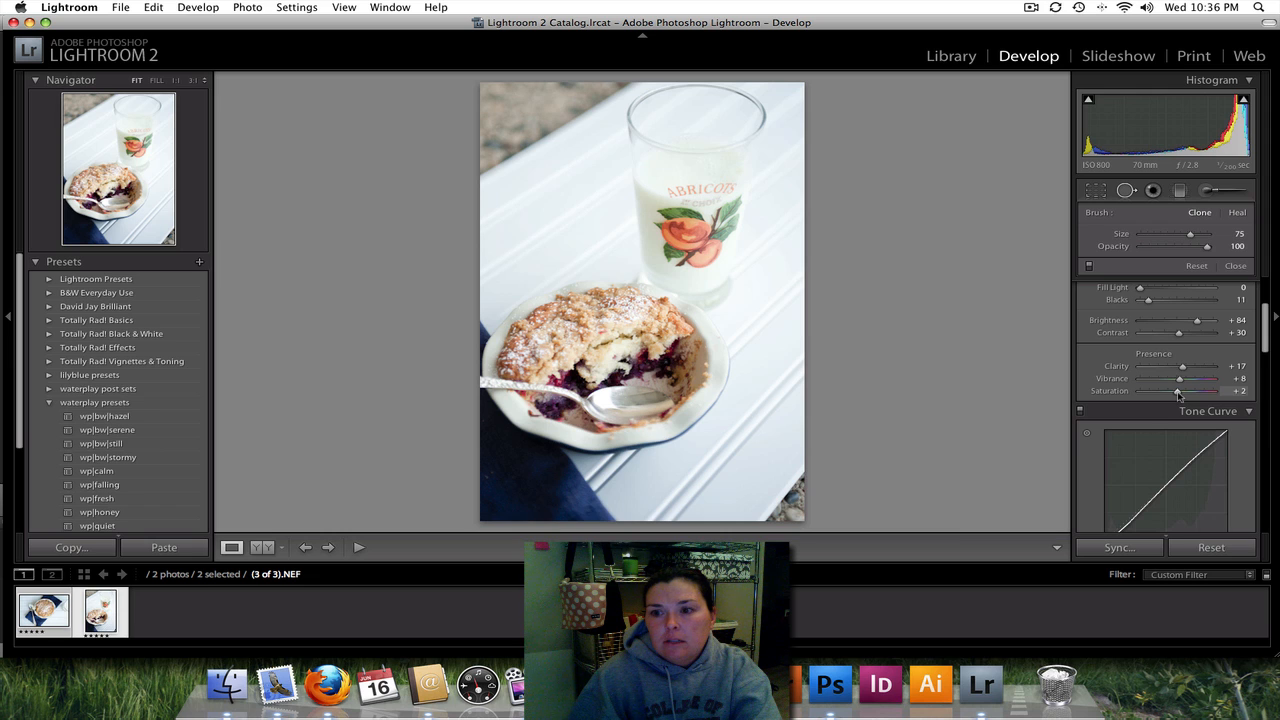
drag(1178, 395, 1180, 394)
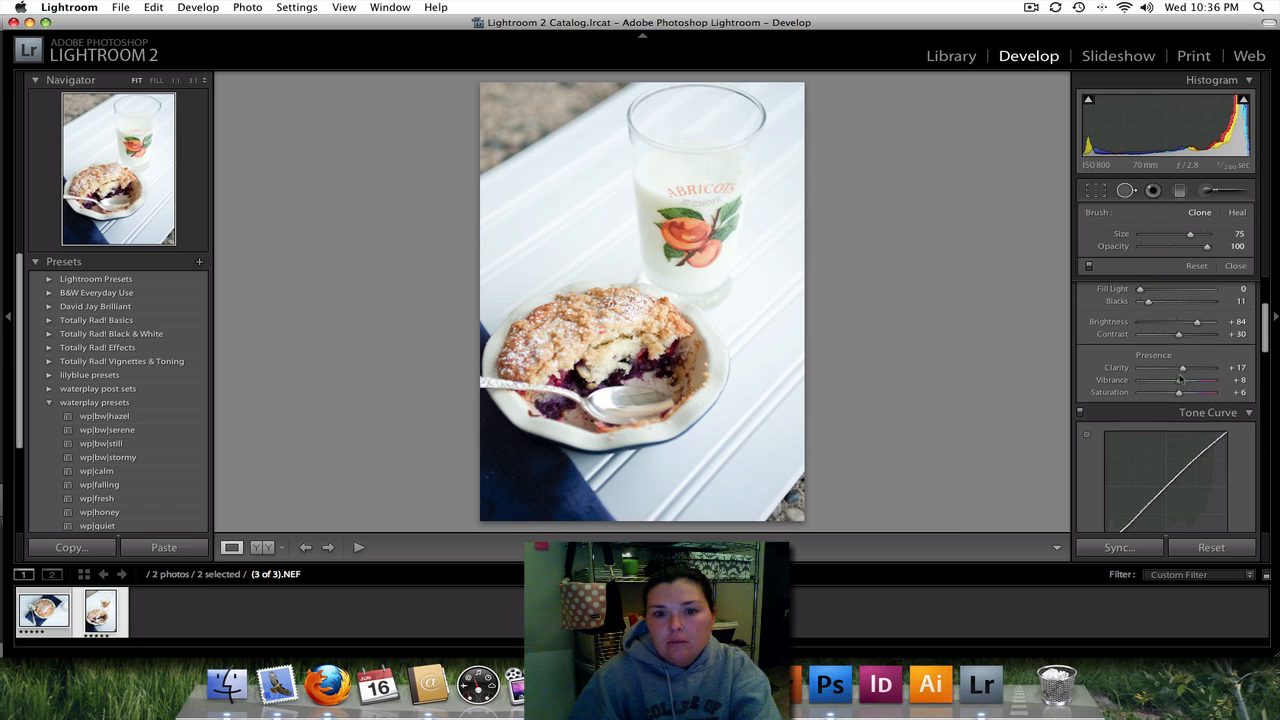
Refine the portrait photo's white balance to a tint of 0 and a temperature of 6792
scroll(1180, 378, up, 4)
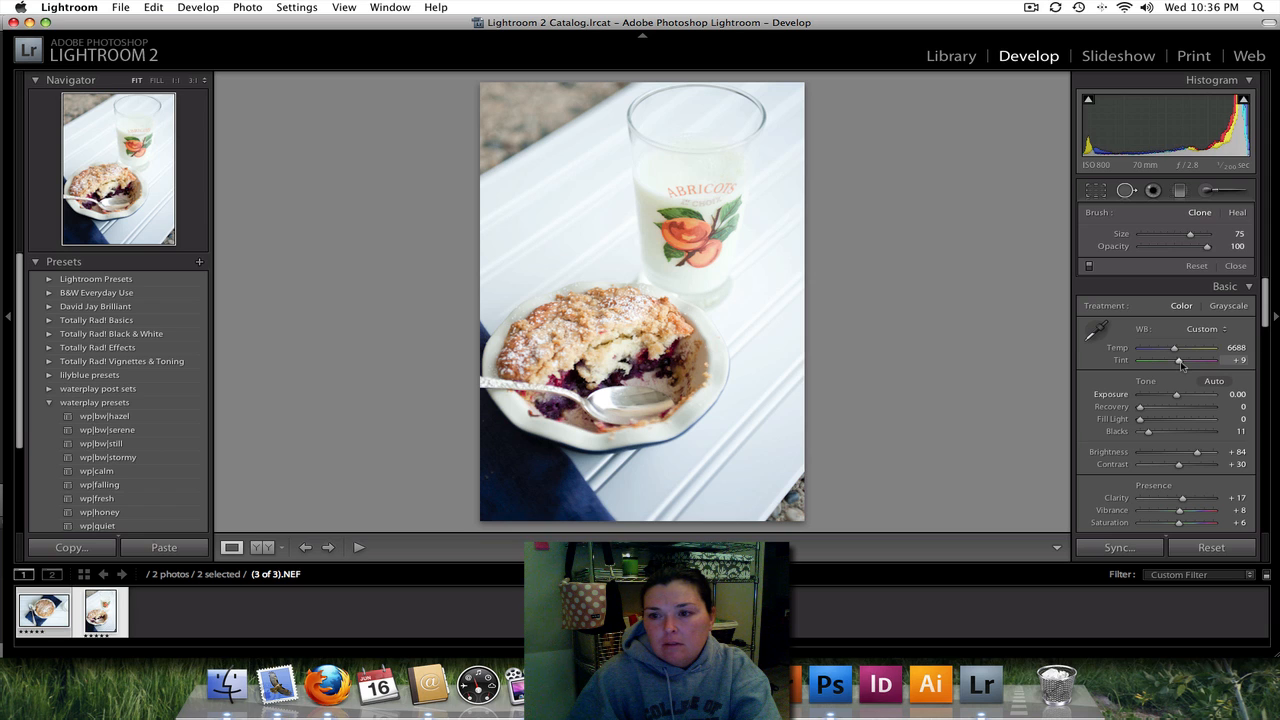
drag(1181, 366, 1179, 367)
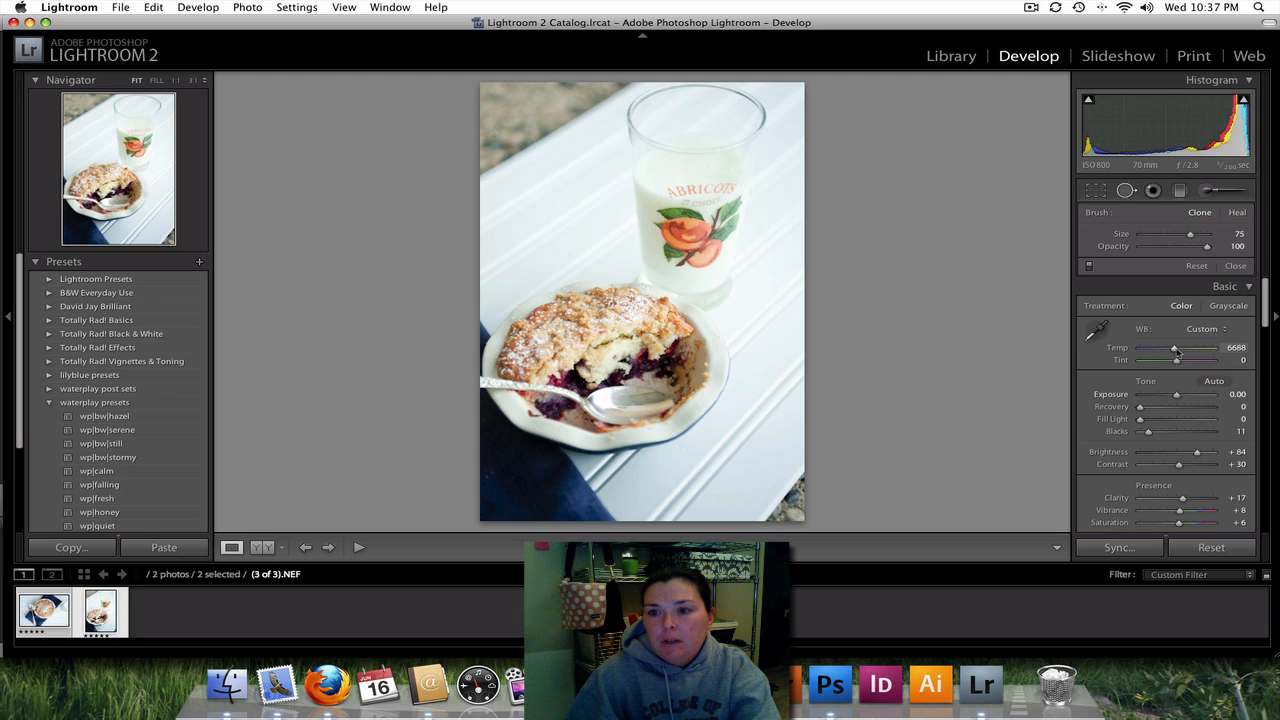
drag(1175, 352, 1177, 353)
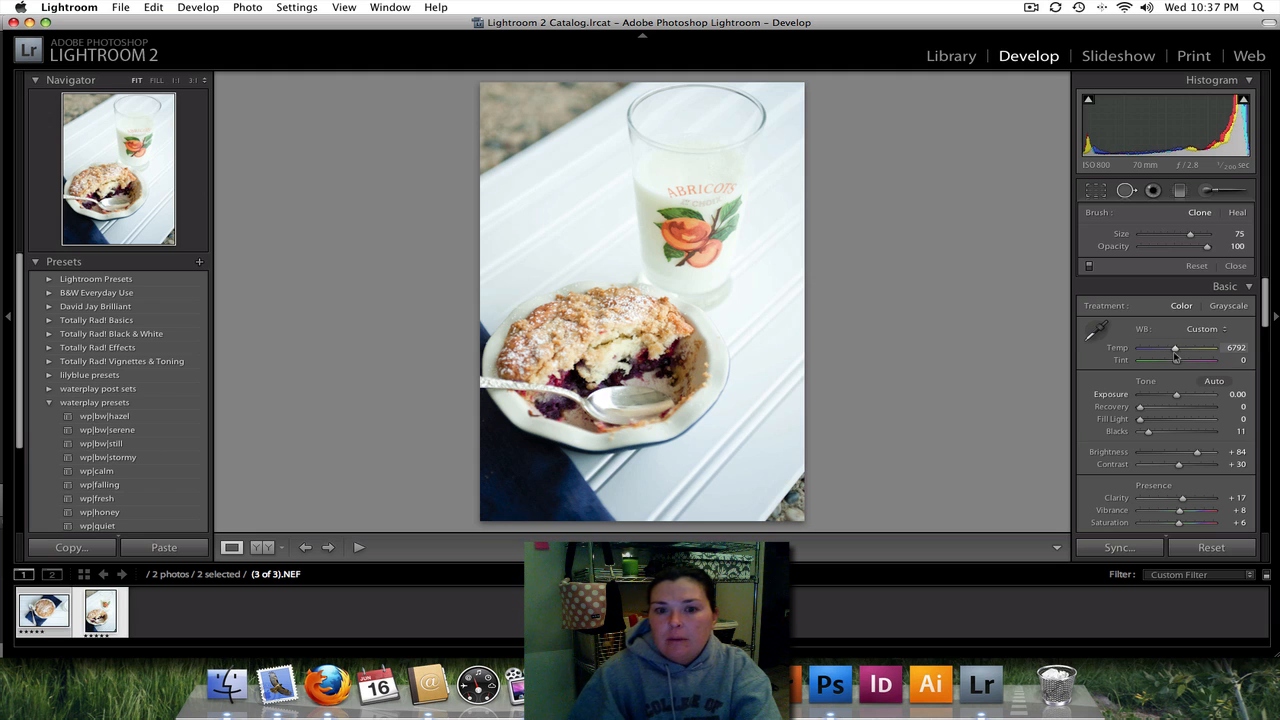
Crop the portrait photo to a 5 x 7 aspect ratio around the pie dish and the whole milk glass
click(1096, 190)
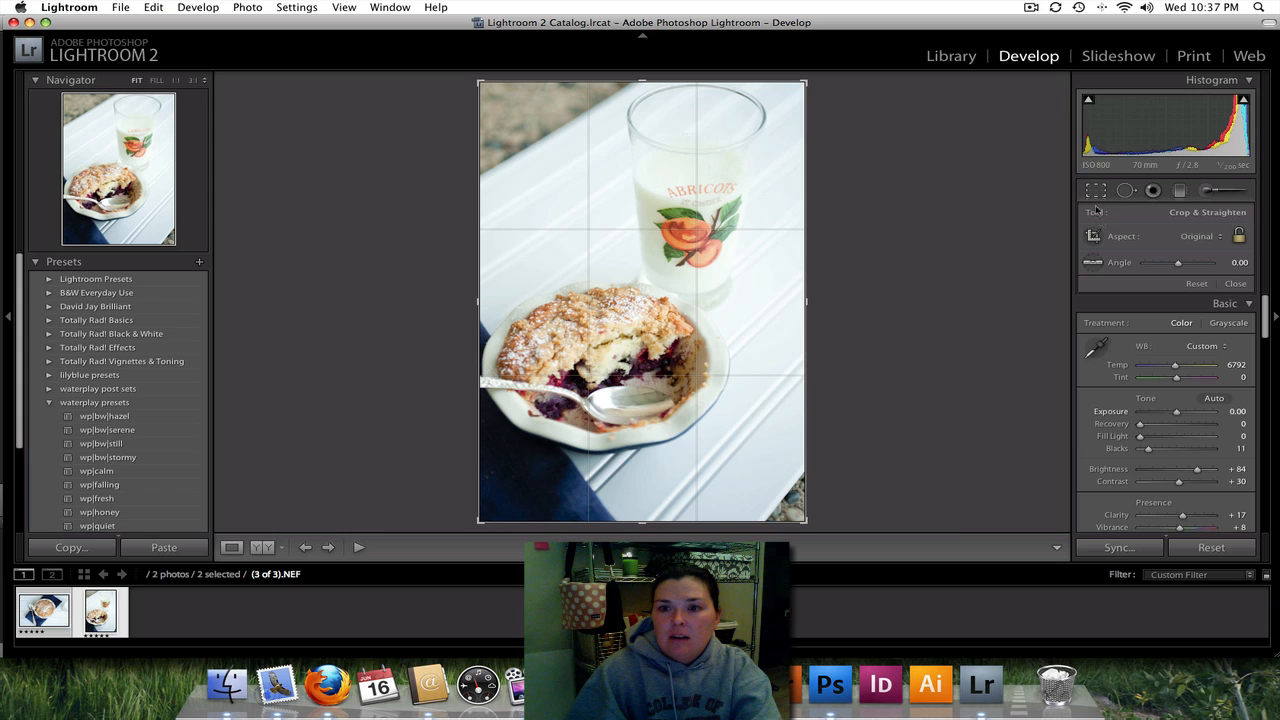
click(1162, 238)
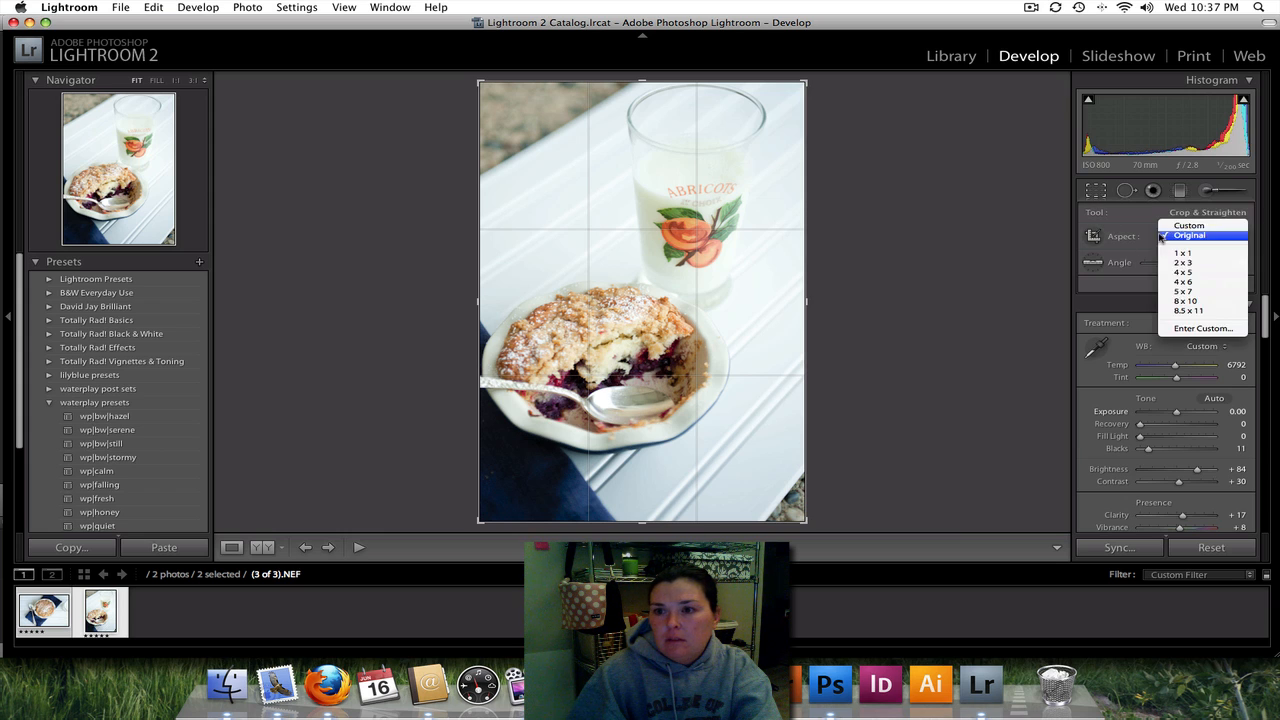
click(1183, 292)
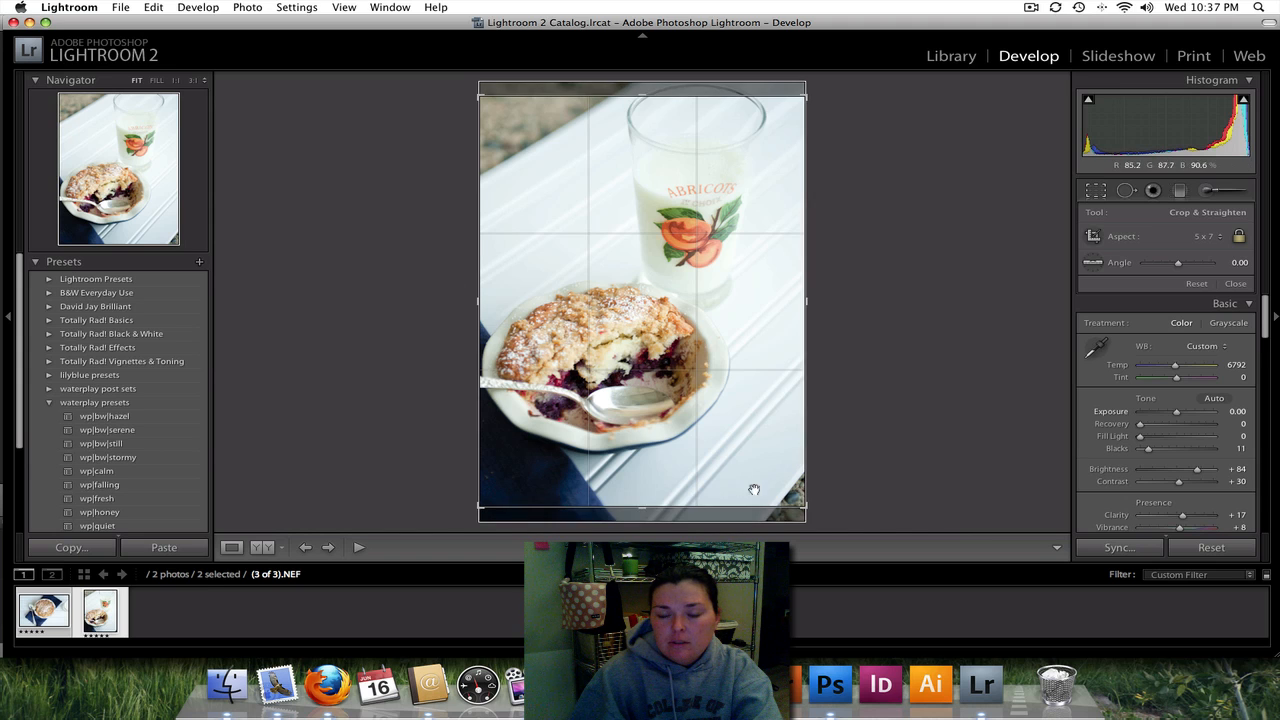
drag(806, 508, 785, 495)
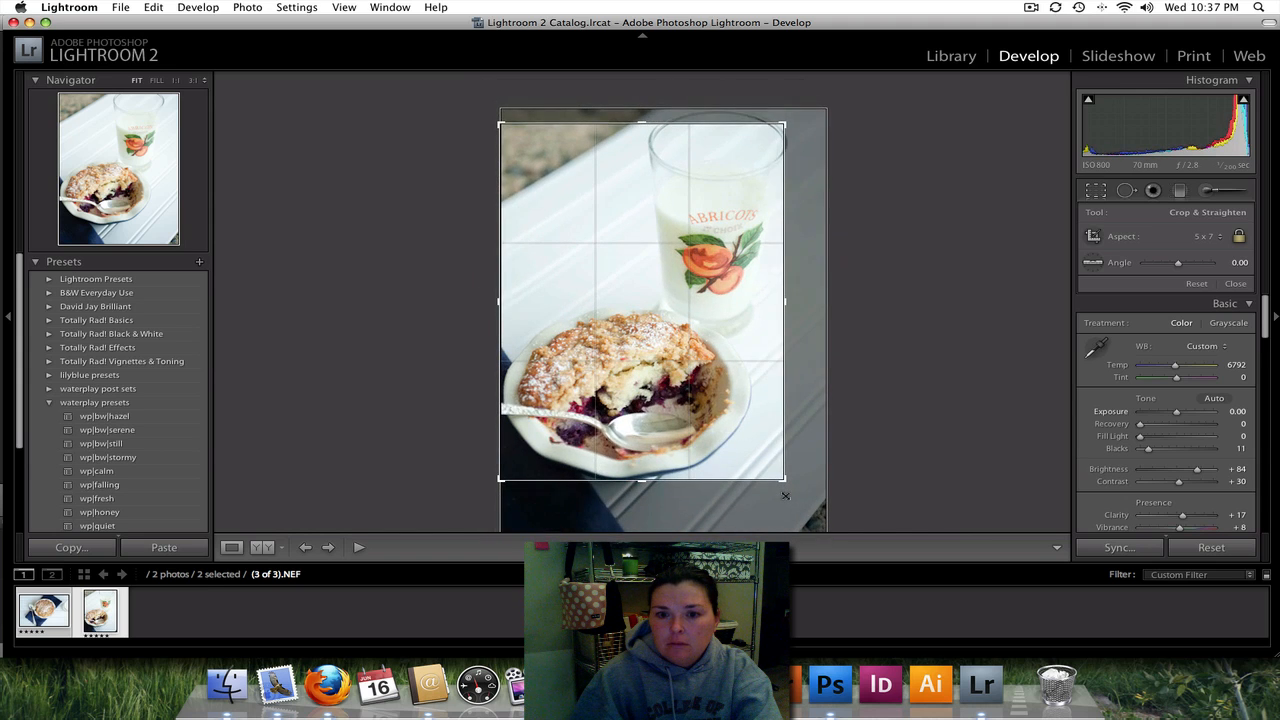
click(1153, 237)
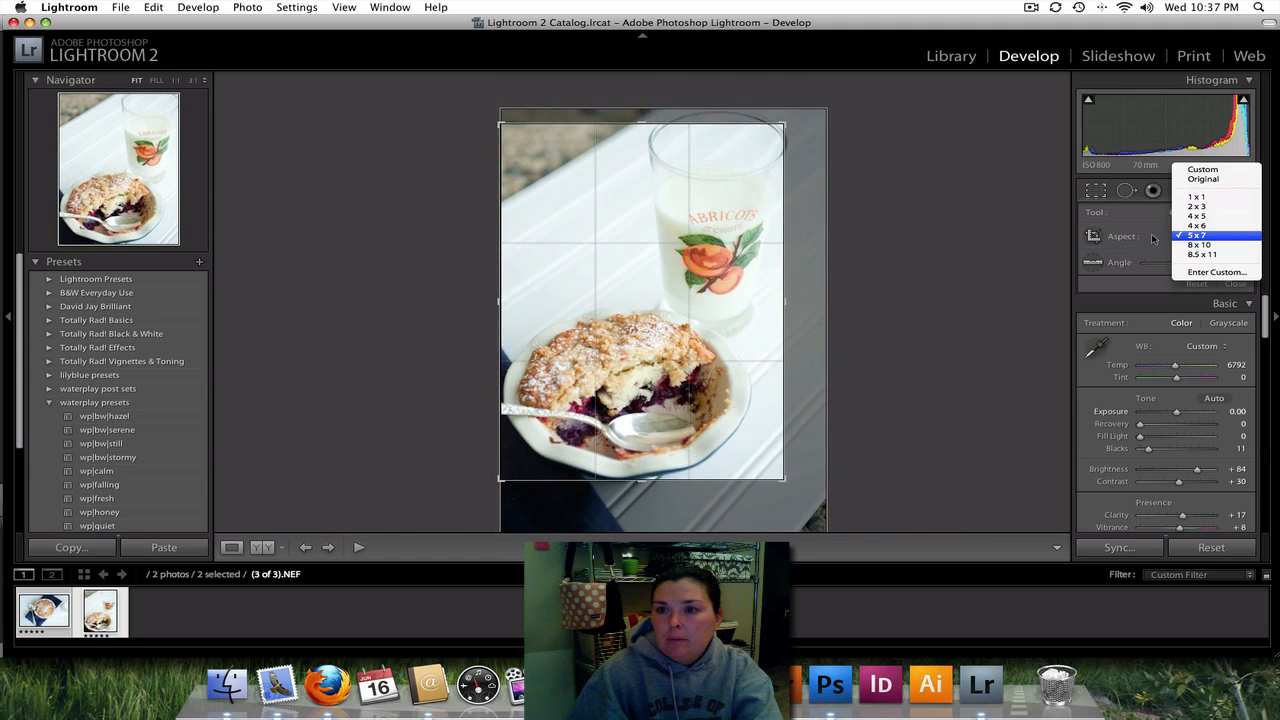
click(500, 125)
key(Return)
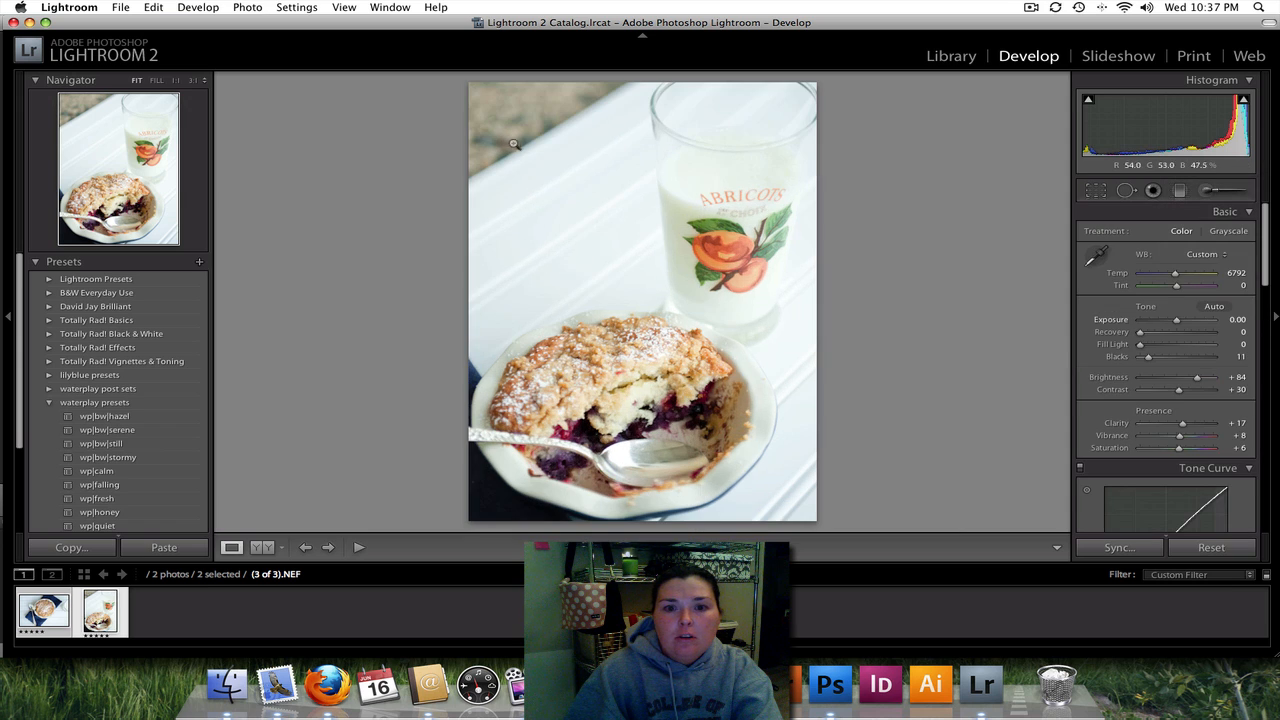
Recrop the portrait photo more tightly at 5 x 7 around the pie and the glass's apricot print, cutting off the glass rim
click(1097, 190)
click(1165, 237)
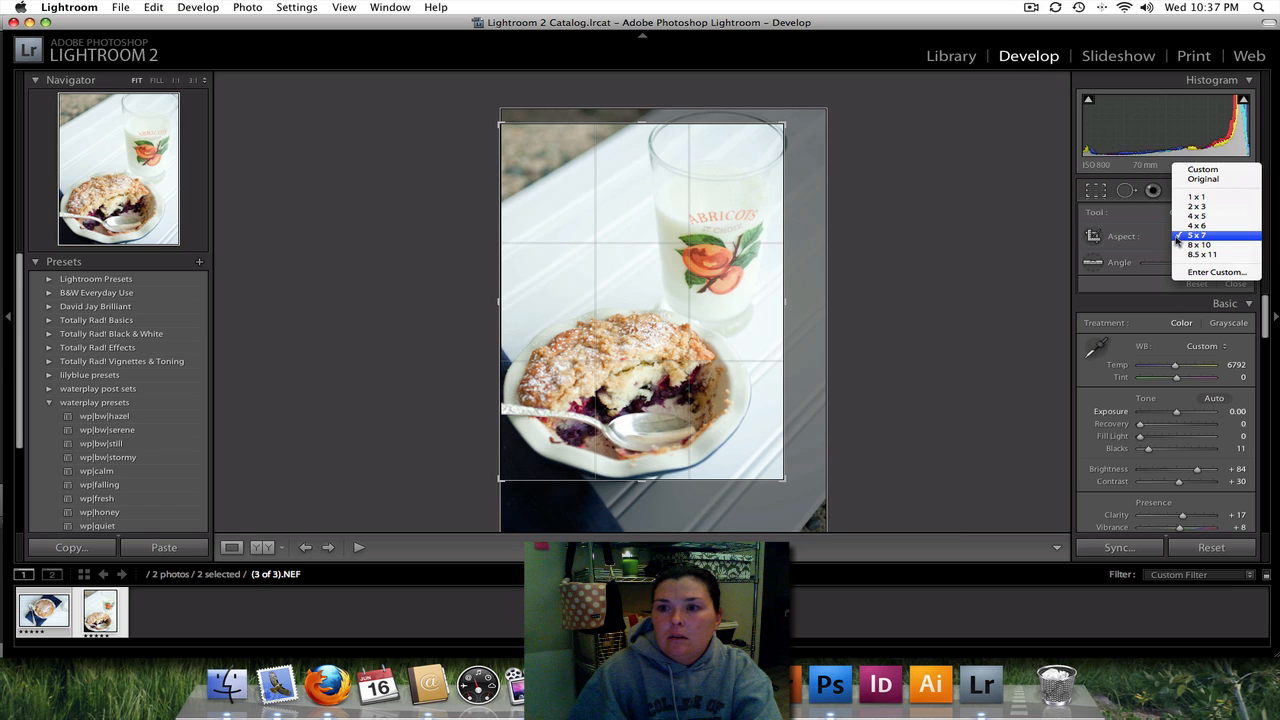
click(1178, 240)
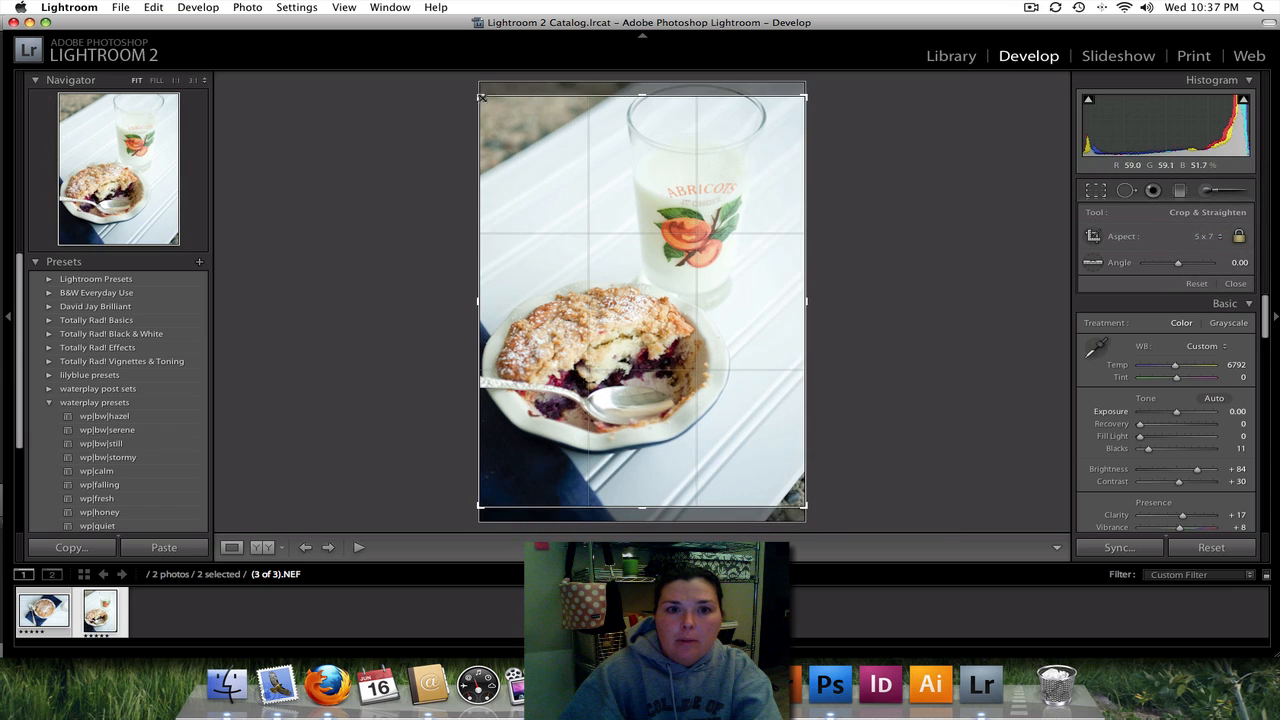
drag(481, 98, 504, 128)
drag(577, 211, 612, 219)
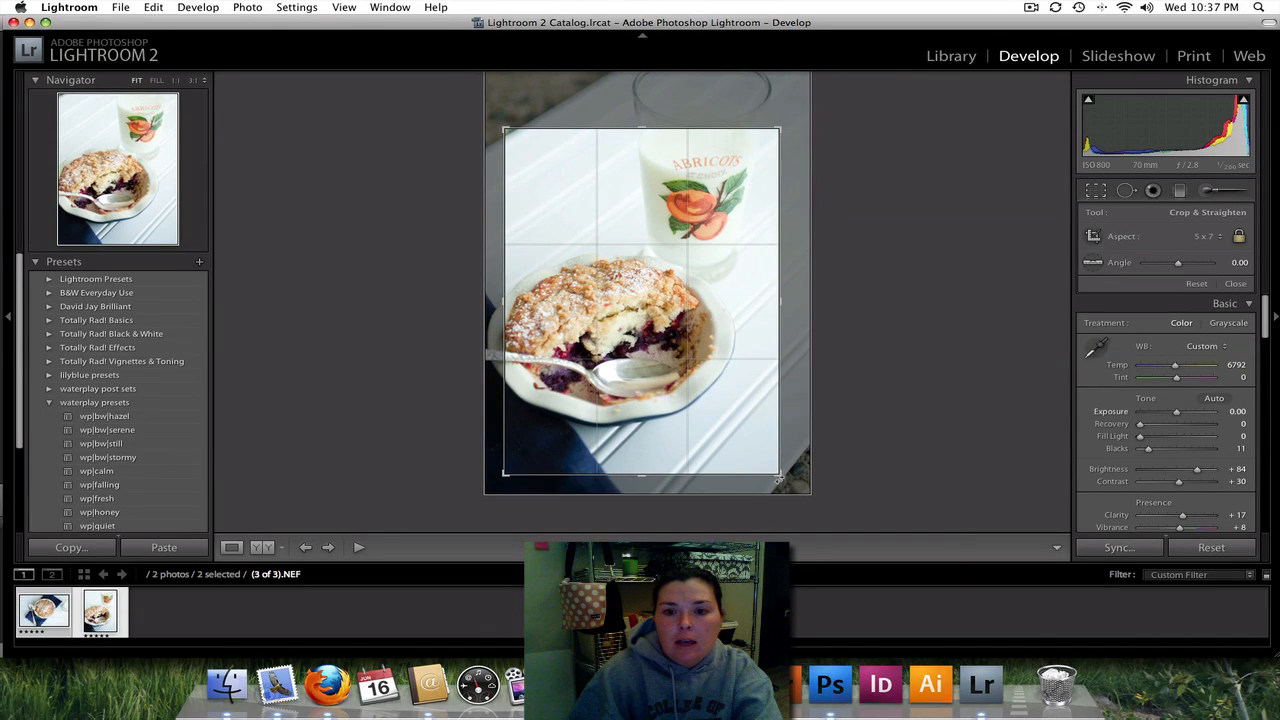
drag(781, 478, 747, 441)
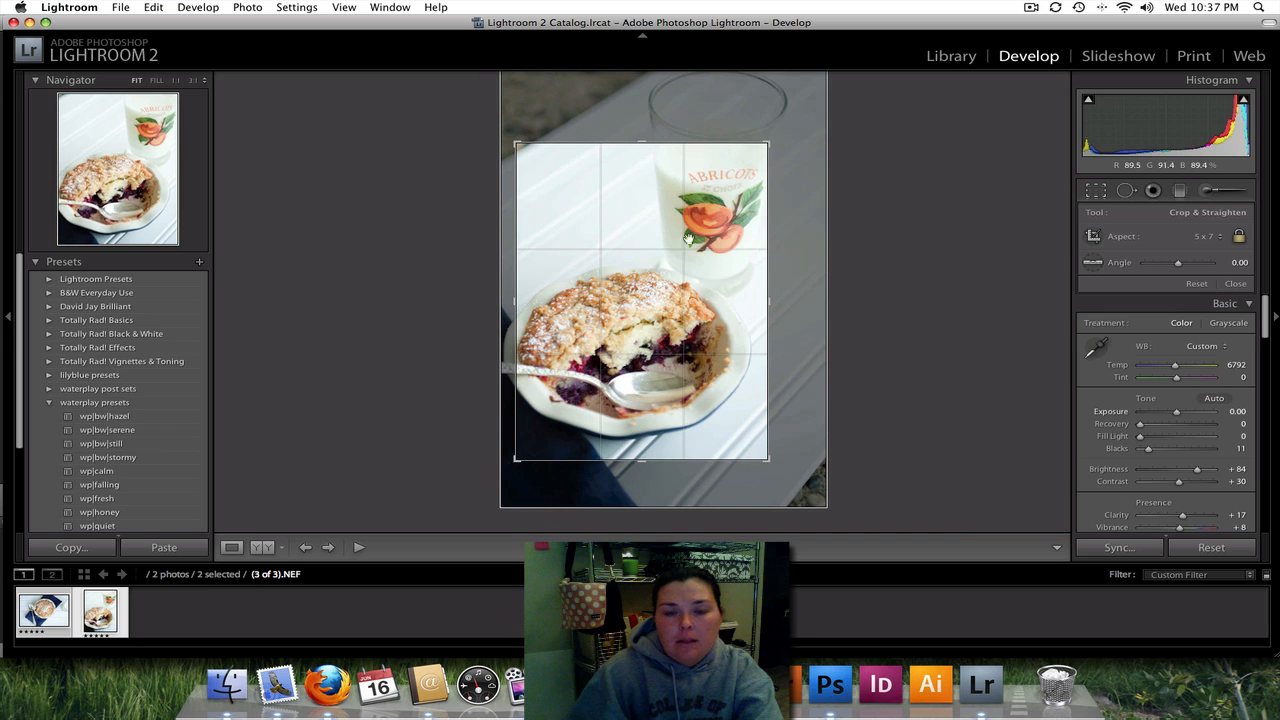
drag(515, 143, 521, 150)
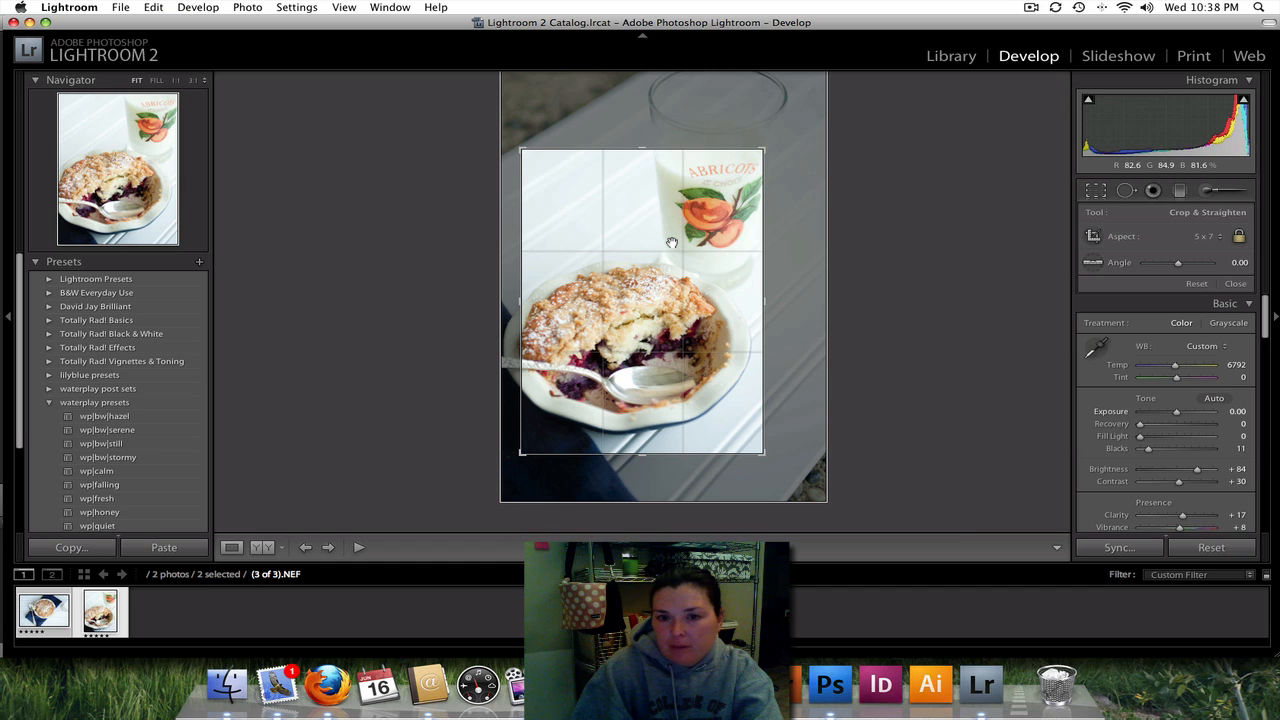
key(Return)
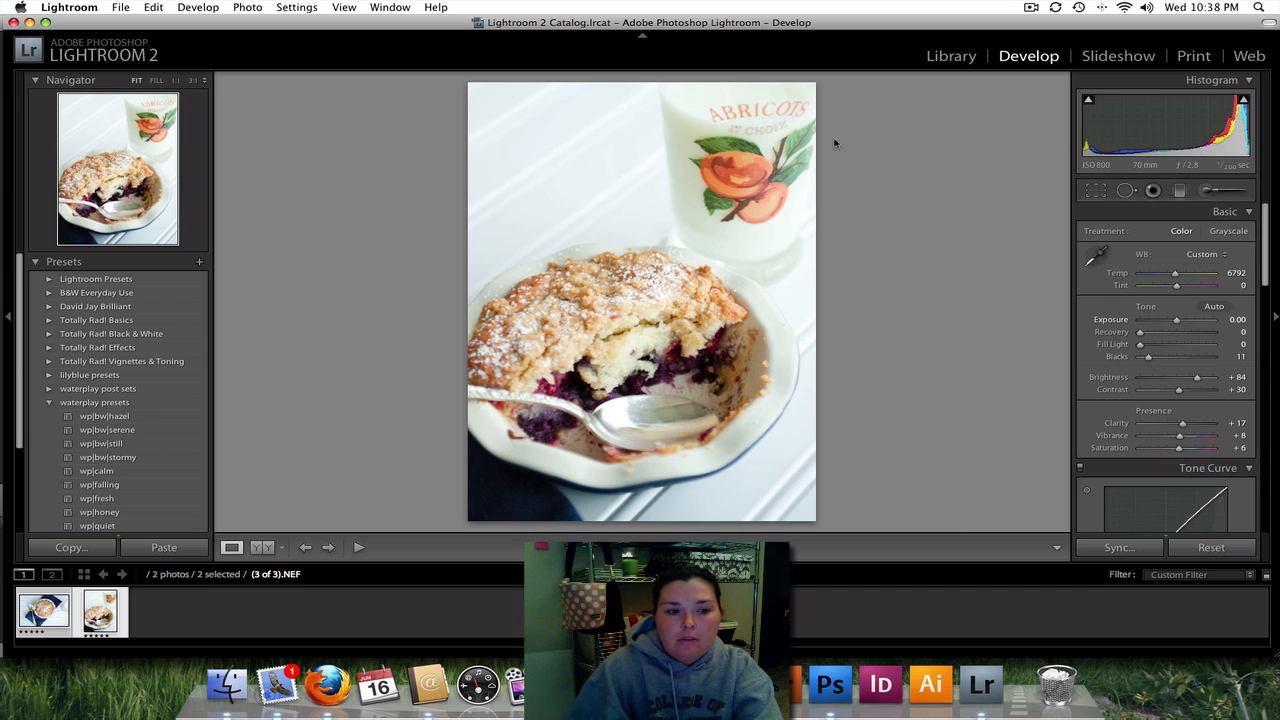
Switch to the Library, open the export settings for both selected pie photos and select the custom file name text
click(951, 57)
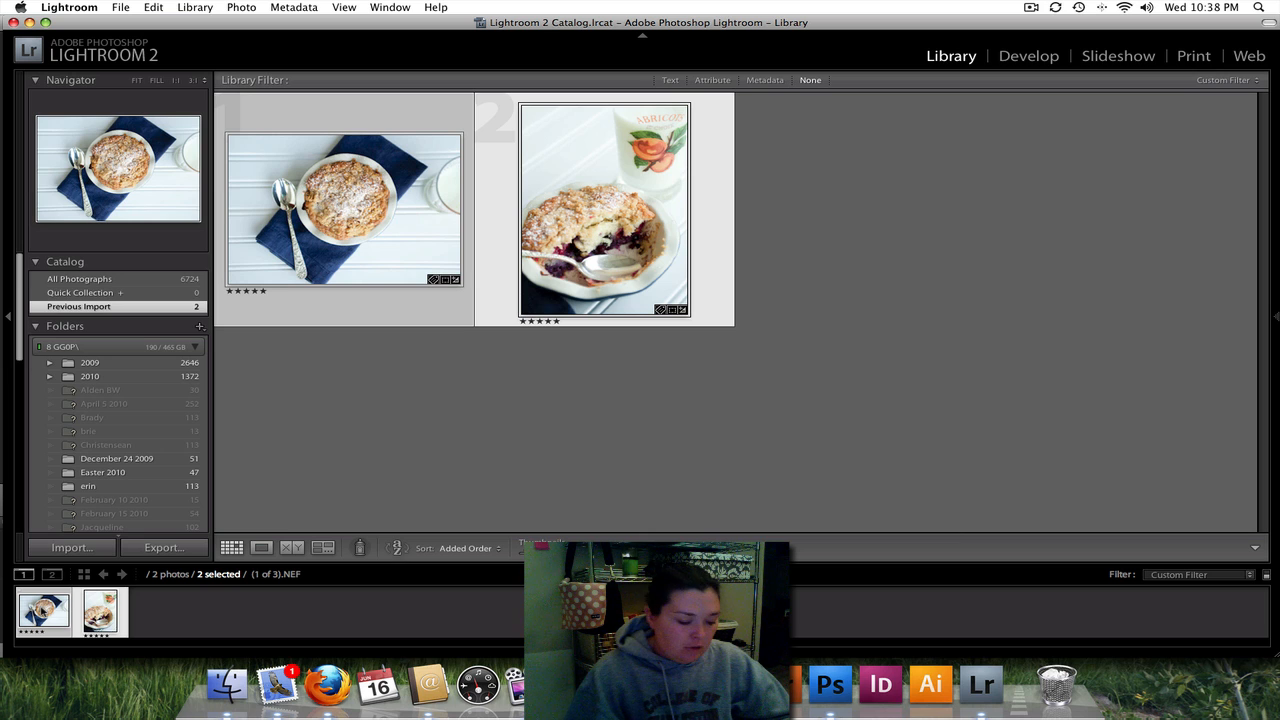
click(165, 548)
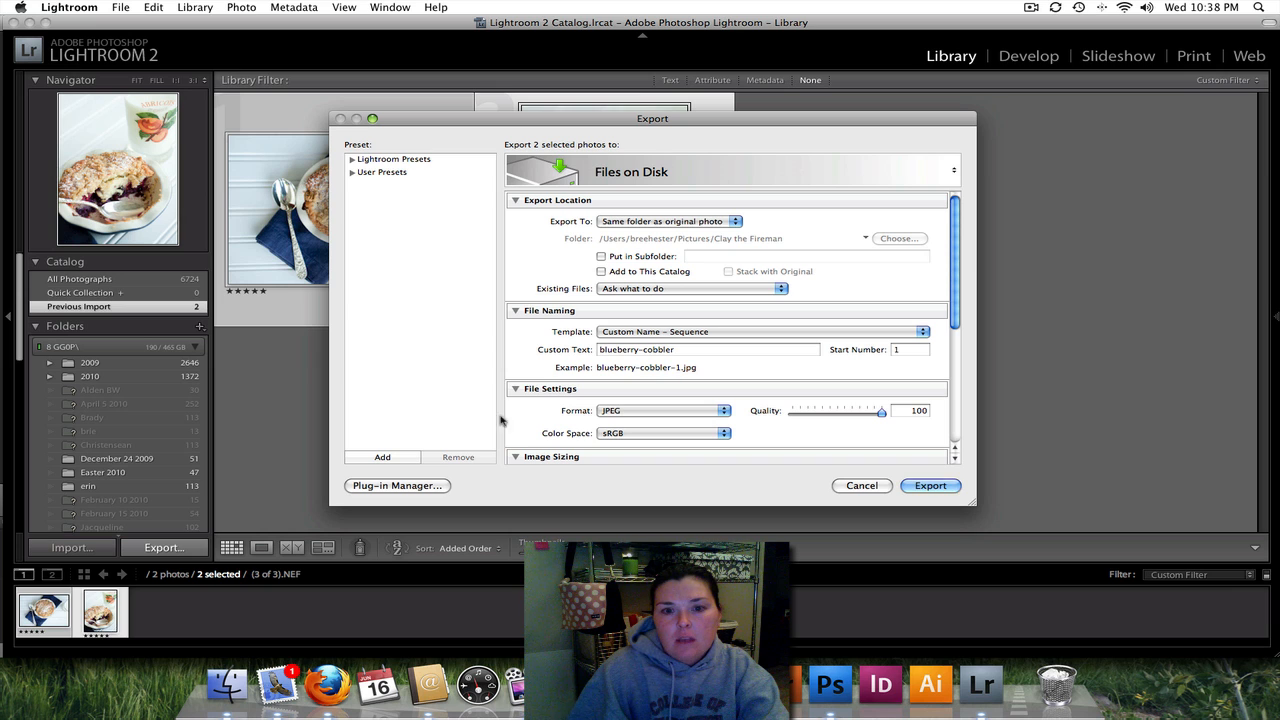
click(679, 350)
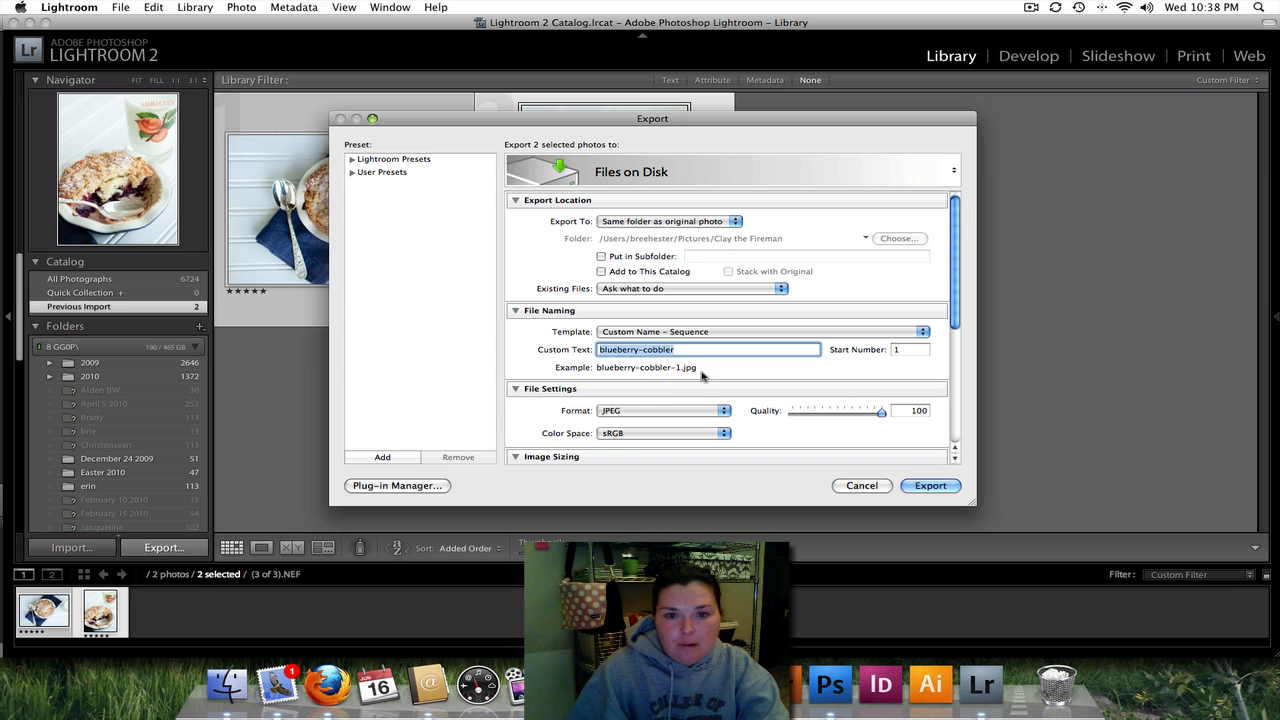
Set the export's image sizing to resize by Long Edge with a resolution of 72 pixels per inch
click(517, 456)
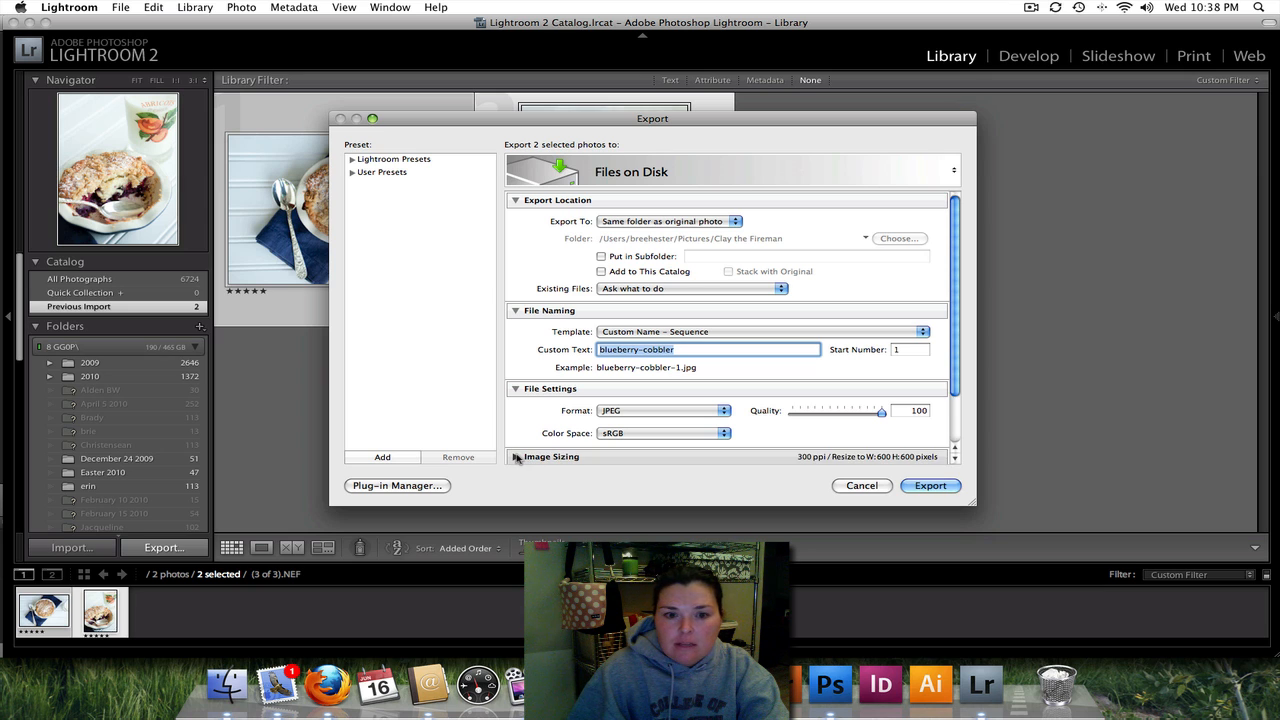
click(517, 456)
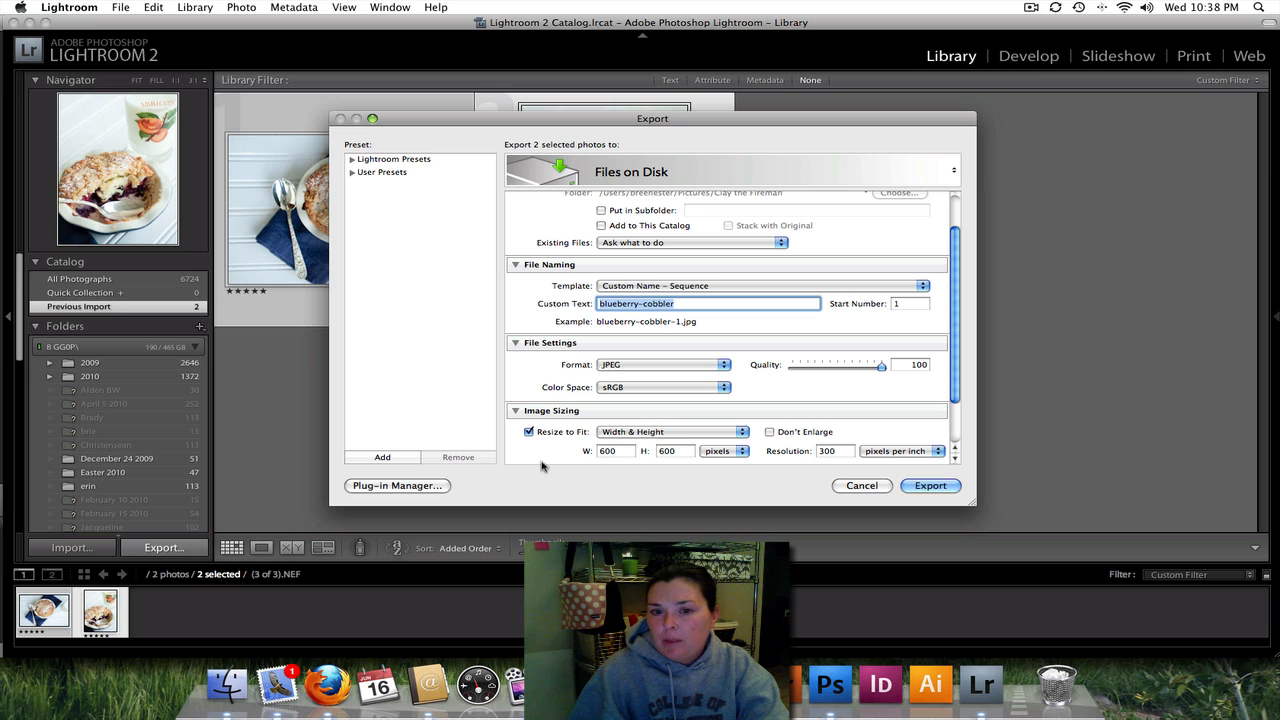
click(746, 432)
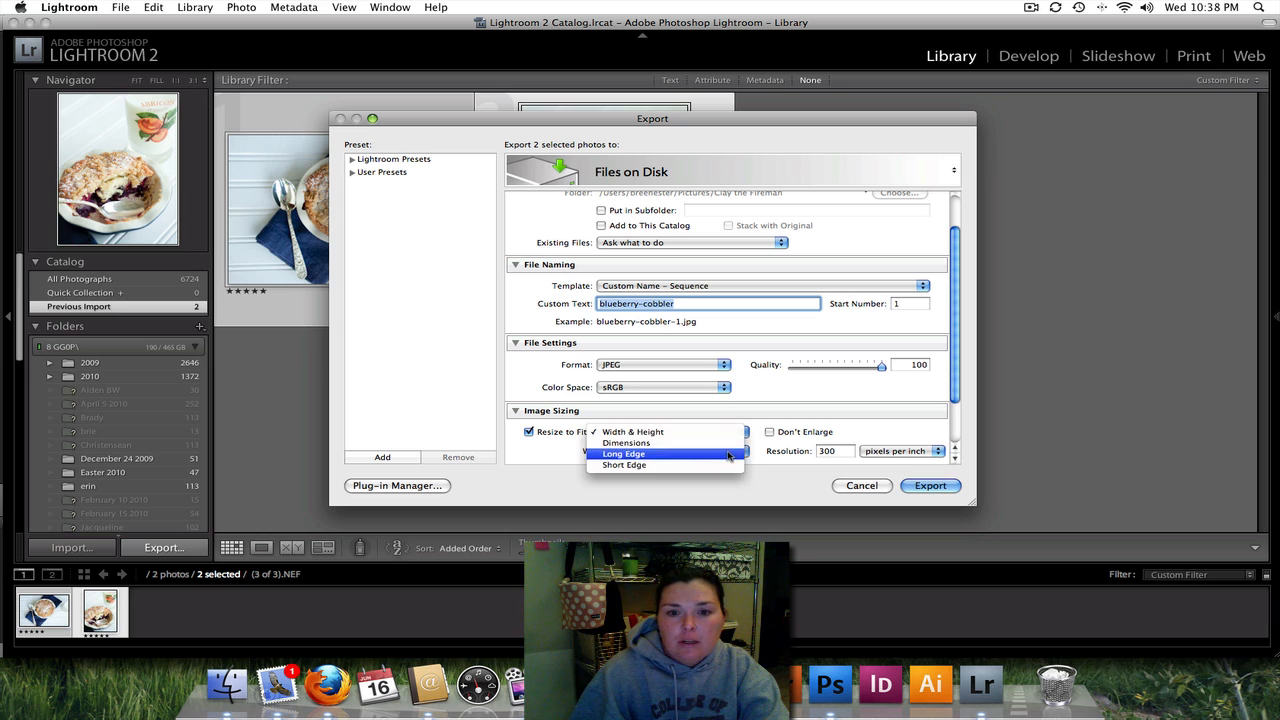
click(728, 454)
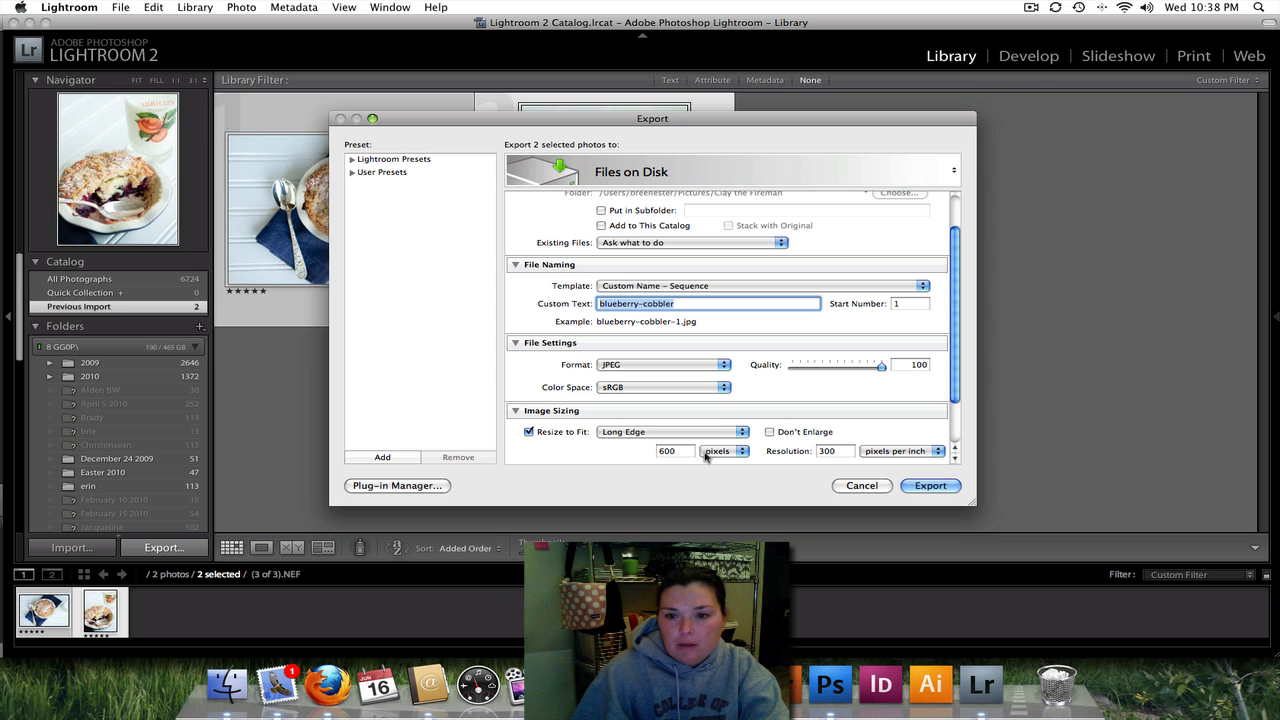
click(840, 451)
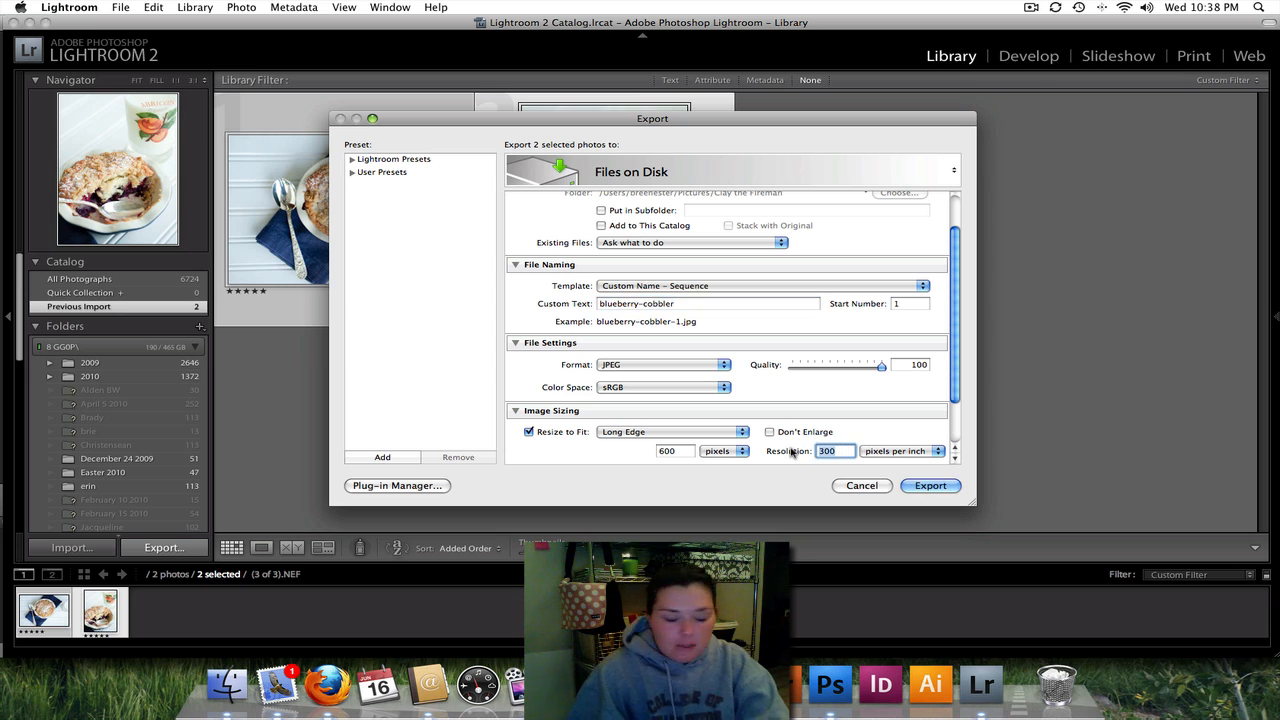
text(72)
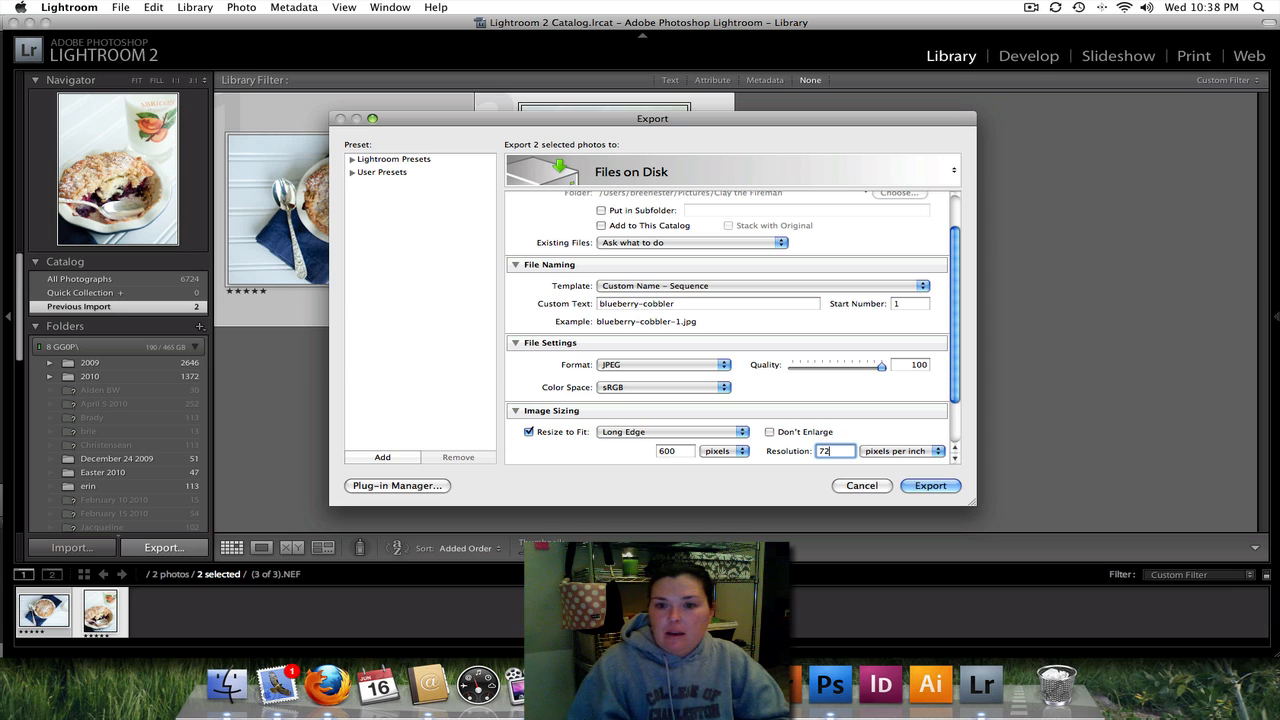